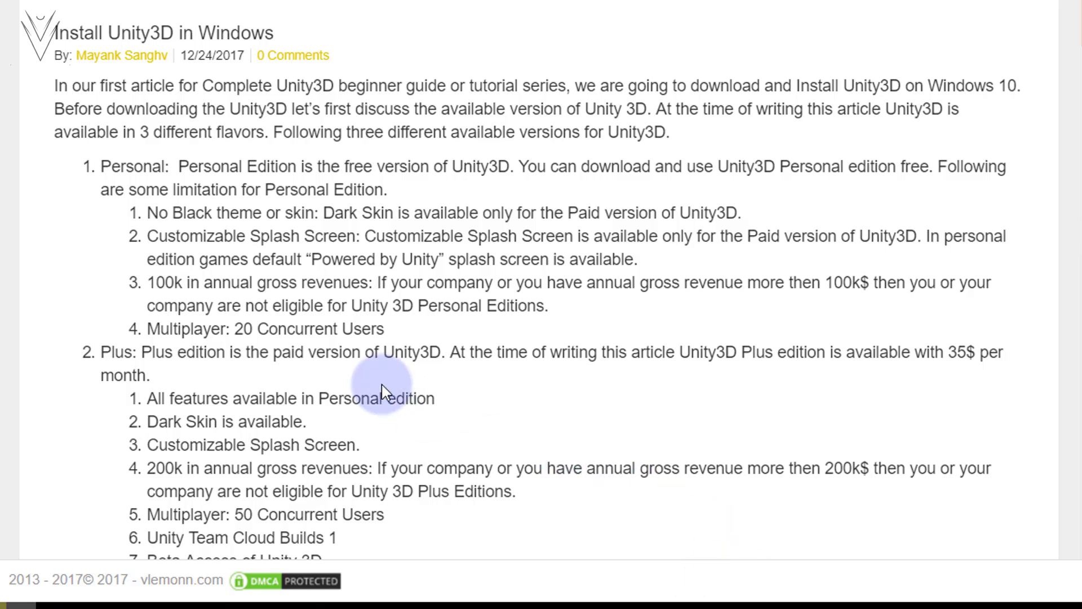
- Highlight the Personal edition limitations: splash screen, annual gross revenue cap and Multiplayer limit
scroll(381, 389, down, 5)
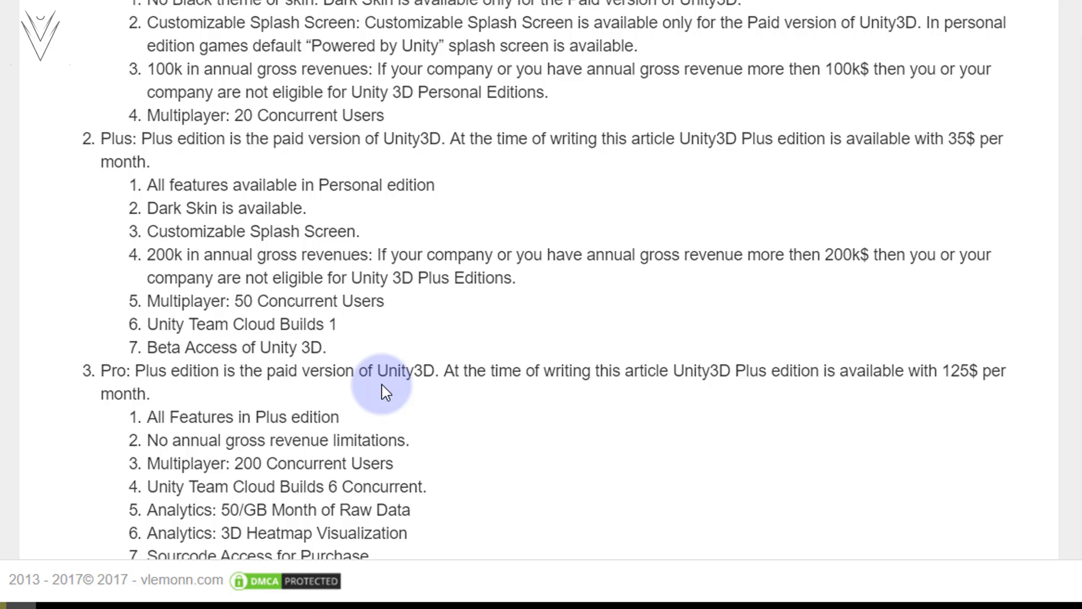
scroll(19, 107, up, 2)
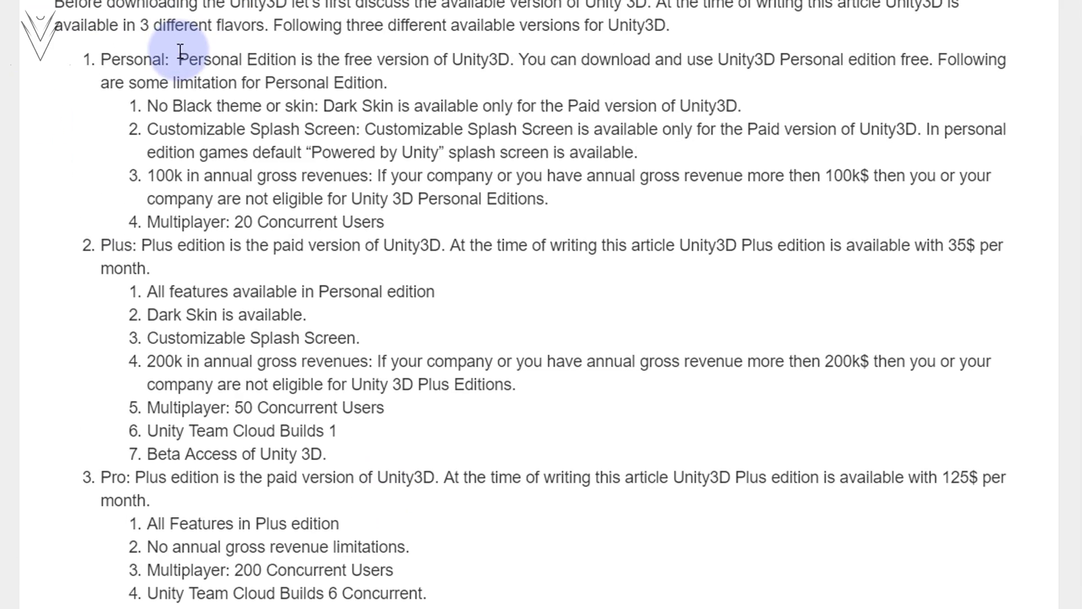
drag(179, 52, 195, 76)
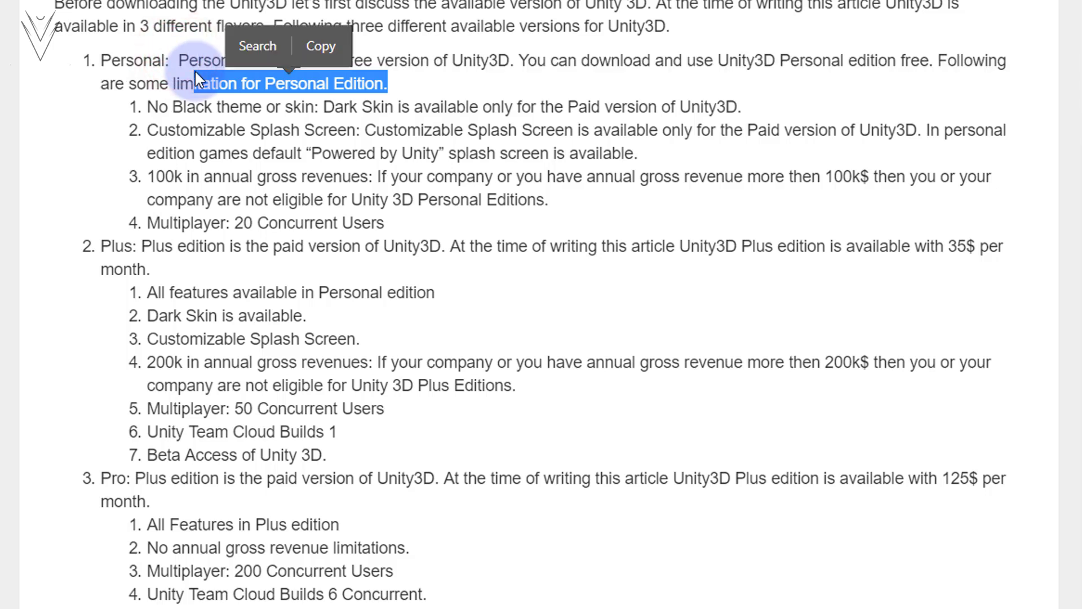
click(180, 62)
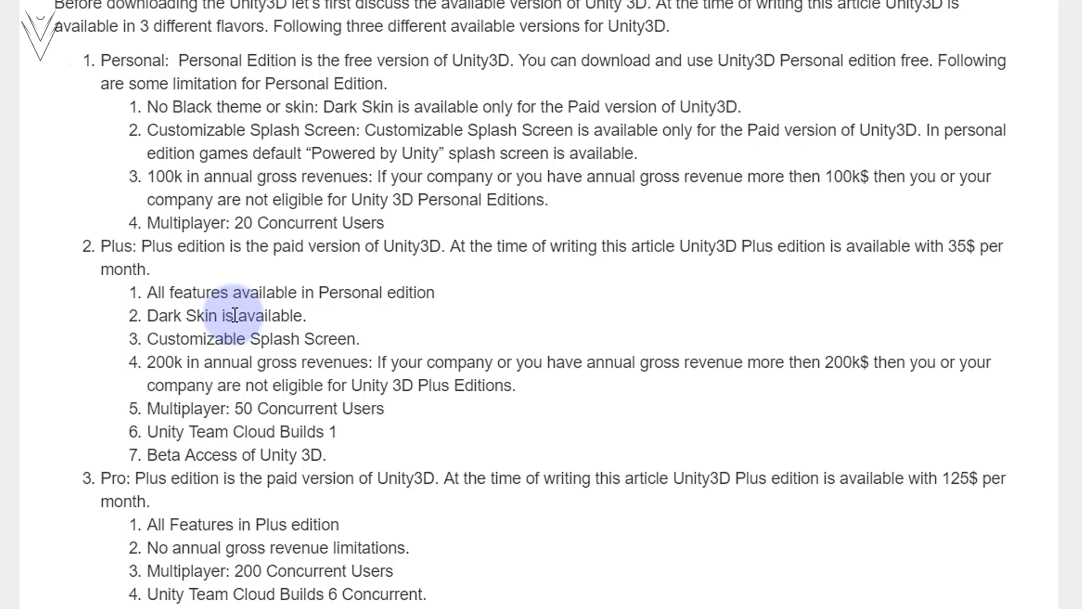
click(177, 132)
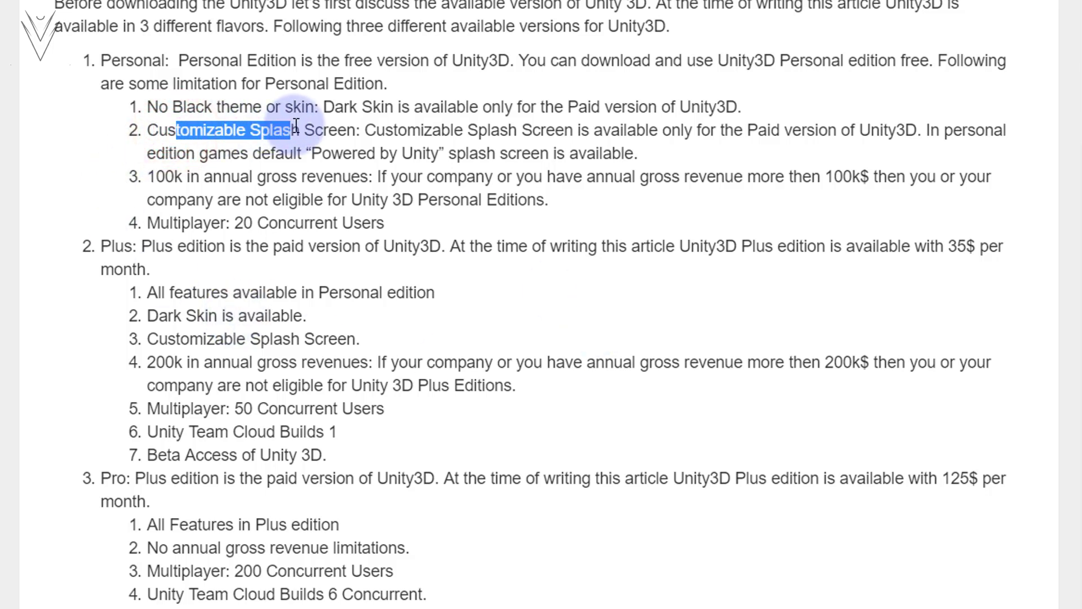
drag(177, 132, 337, 127)
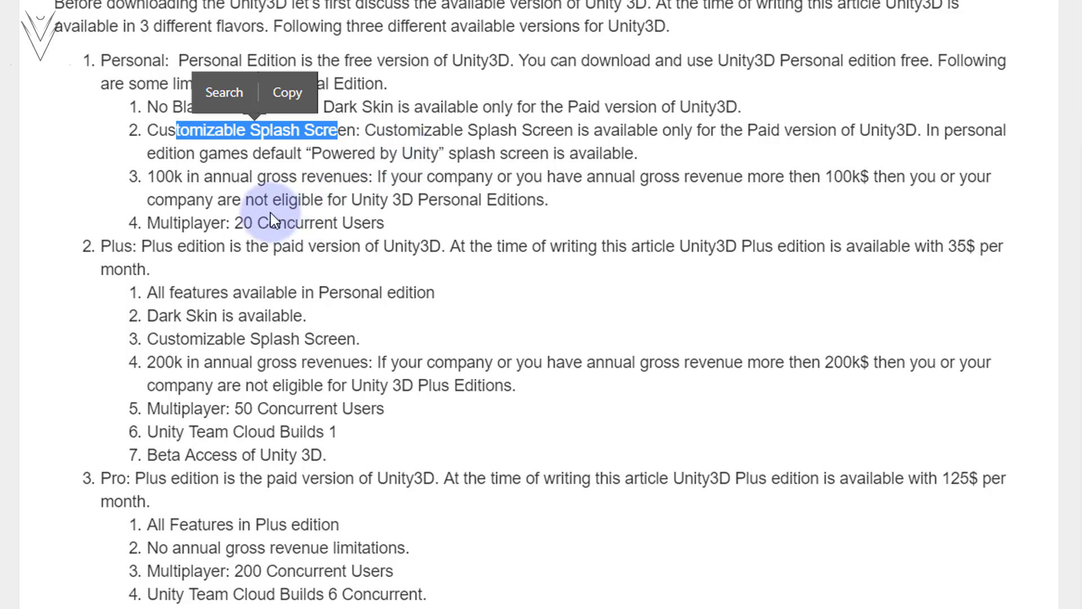
drag(205, 179, 247, 179)
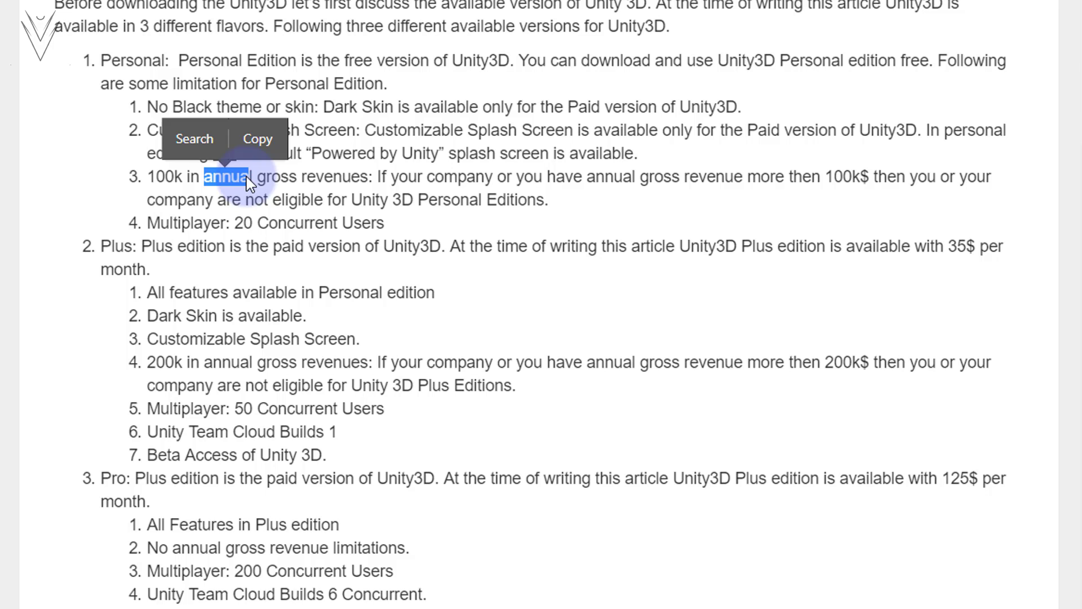
drag(148, 223, 223, 224)
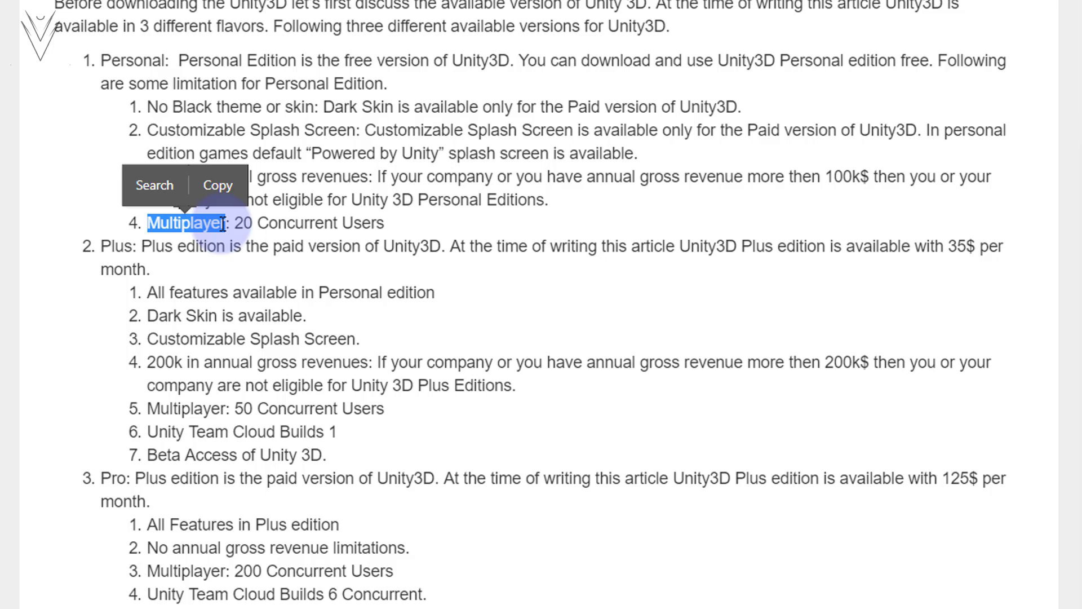
click(153, 292)
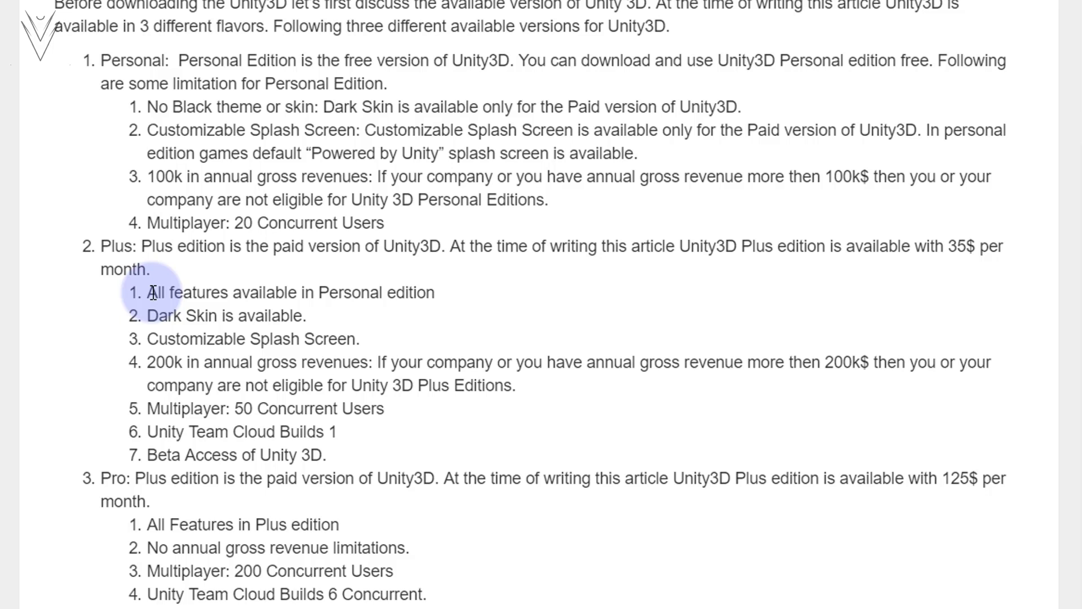
- Highlight the Plus edition items: all features, Dark Skin, Customizable Splash Screen, 200k revenue
drag(153, 292, 205, 290)
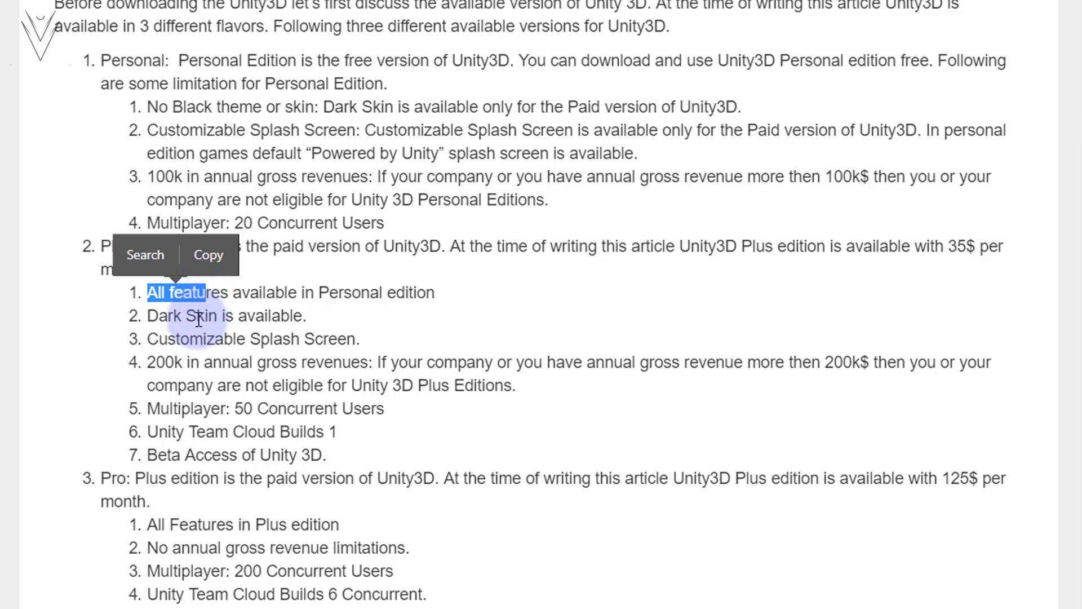
drag(173, 316, 239, 308)
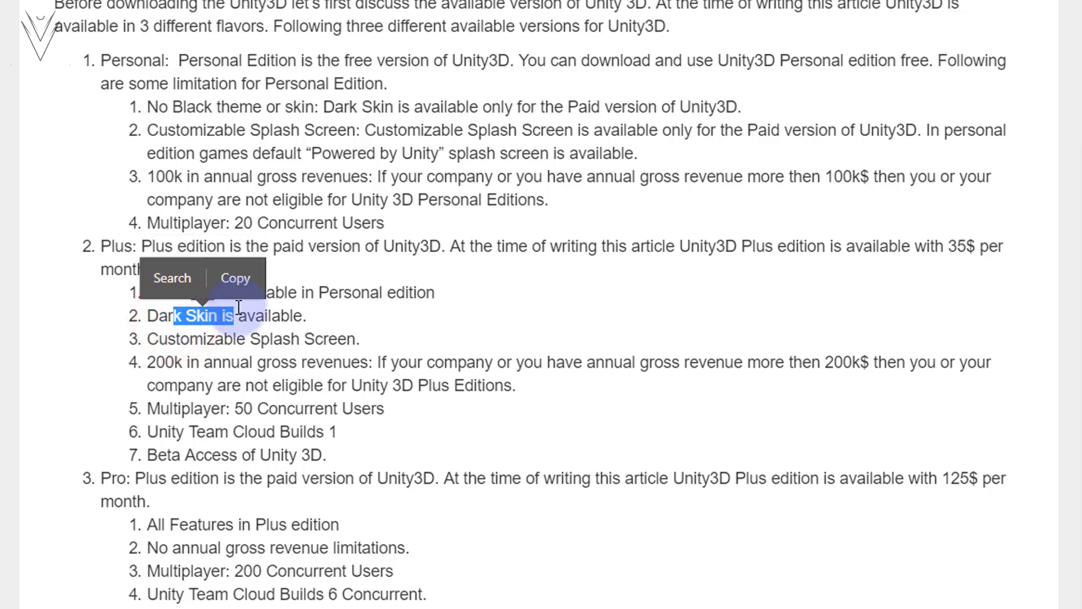
click(191, 340)
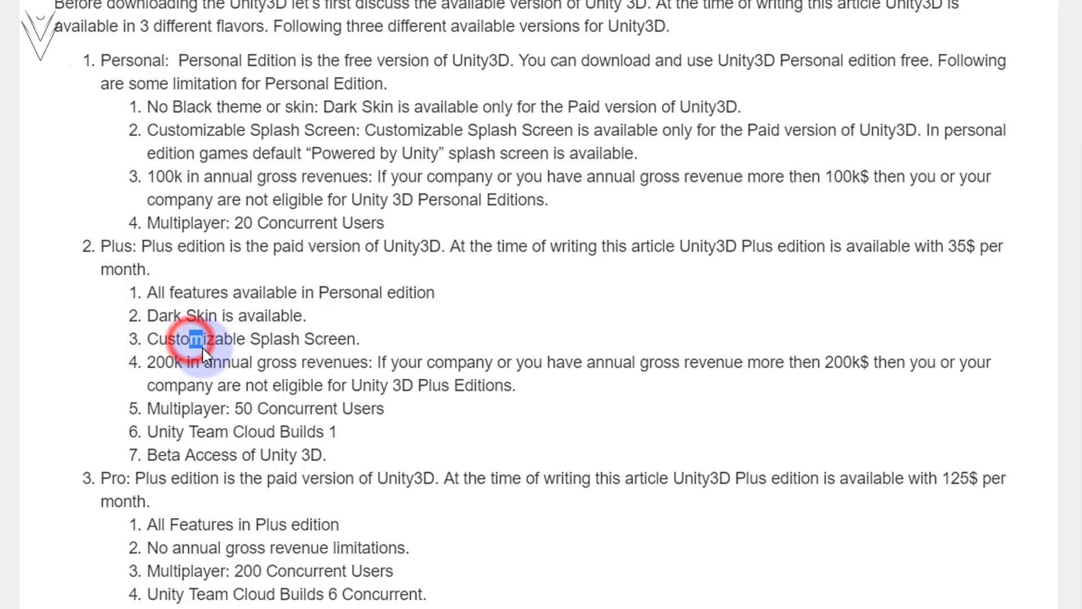
drag(192, 340, 204, 348)
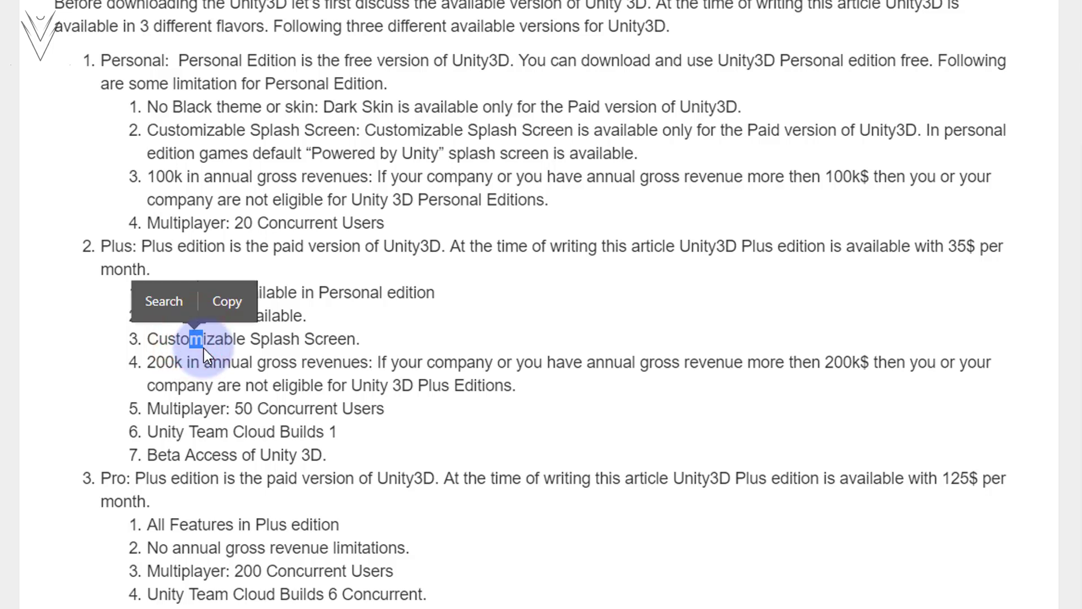
drag(205, 362, 224, 374)
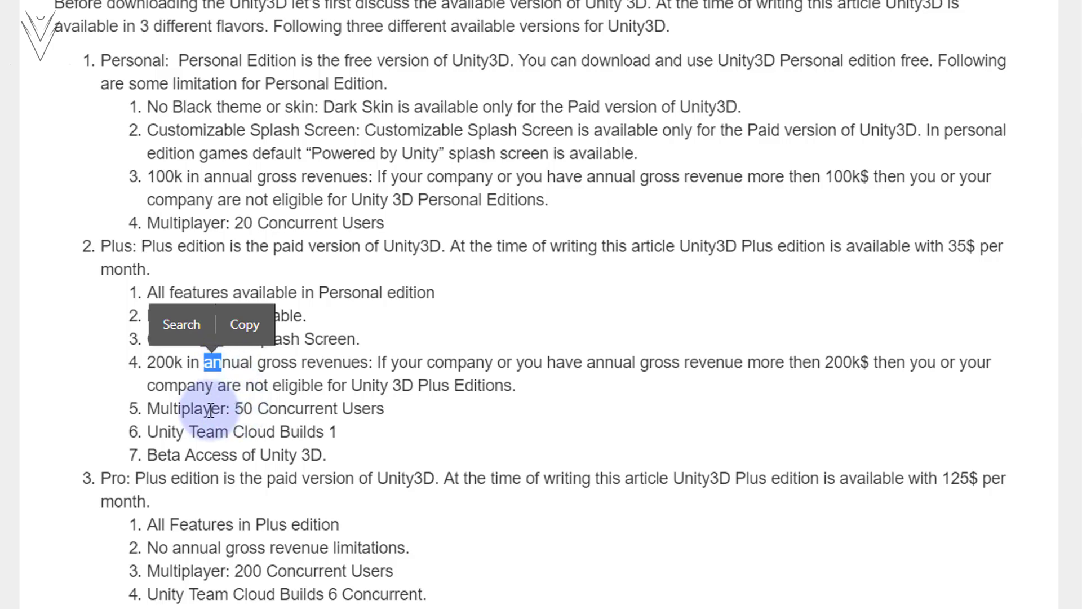
drag(204, 407, 223, 411)
scroll(222, 411, up, 2)
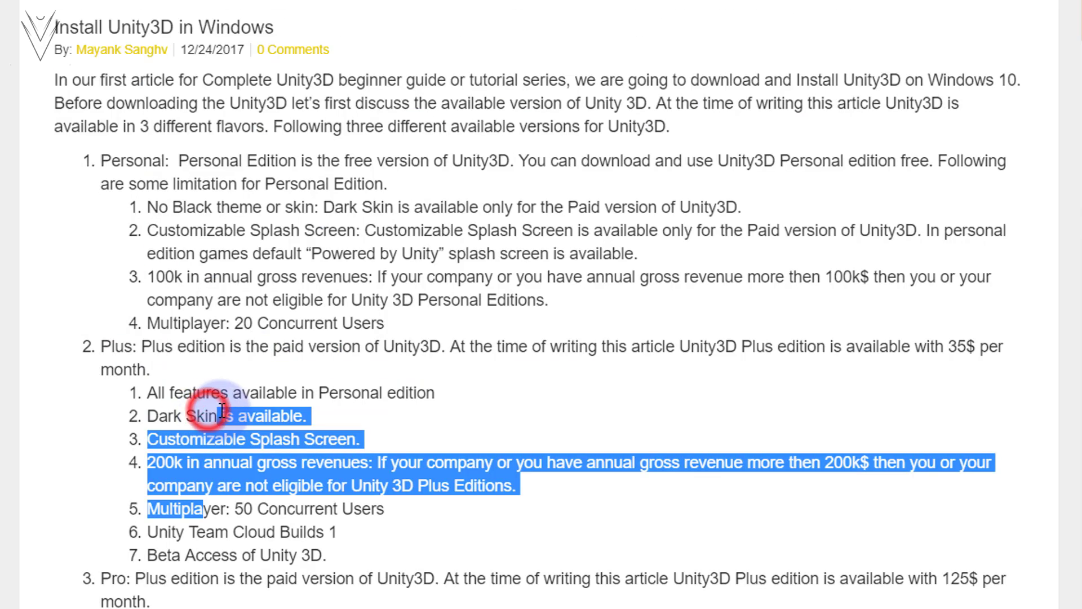
- Highlight the Plus edition's 50 concurrent users figure and scroll to the article's end
click(206, 506)
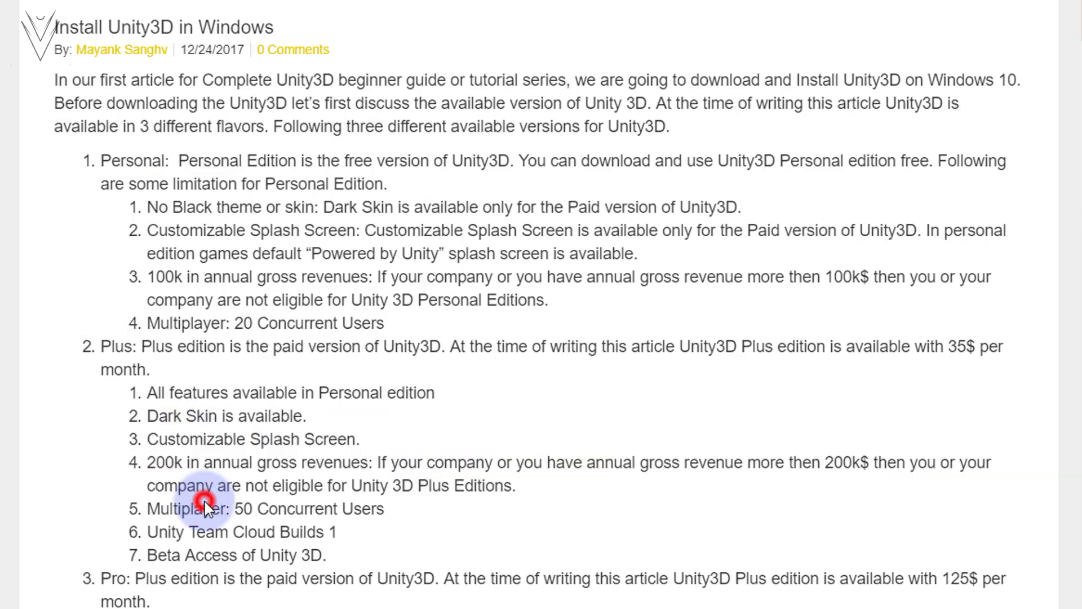
click(240, 509)
double_click(240, 508)
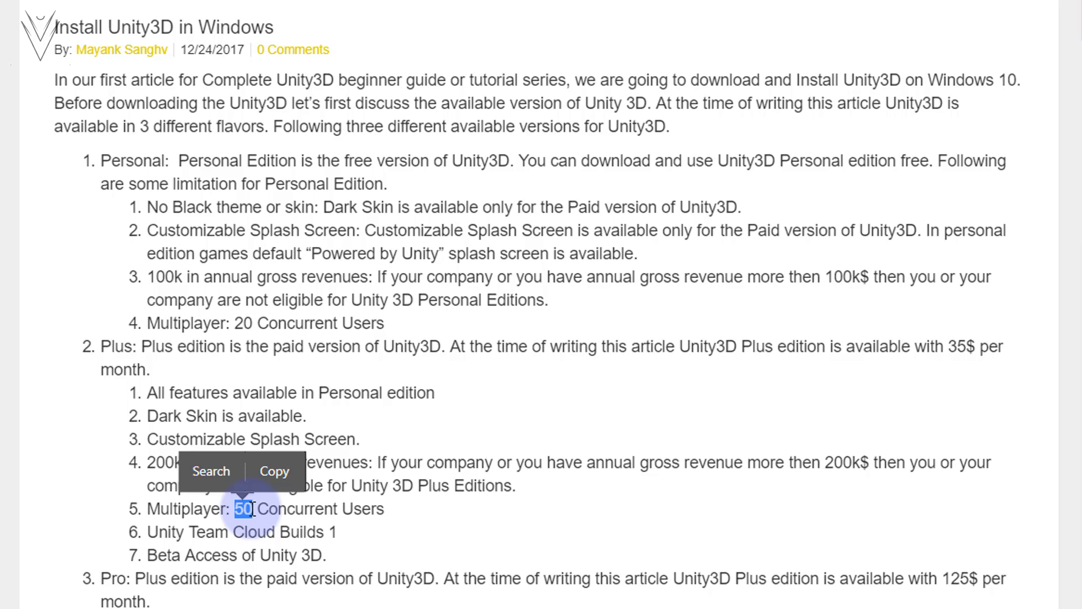
scroll(127, 374, down, 5)
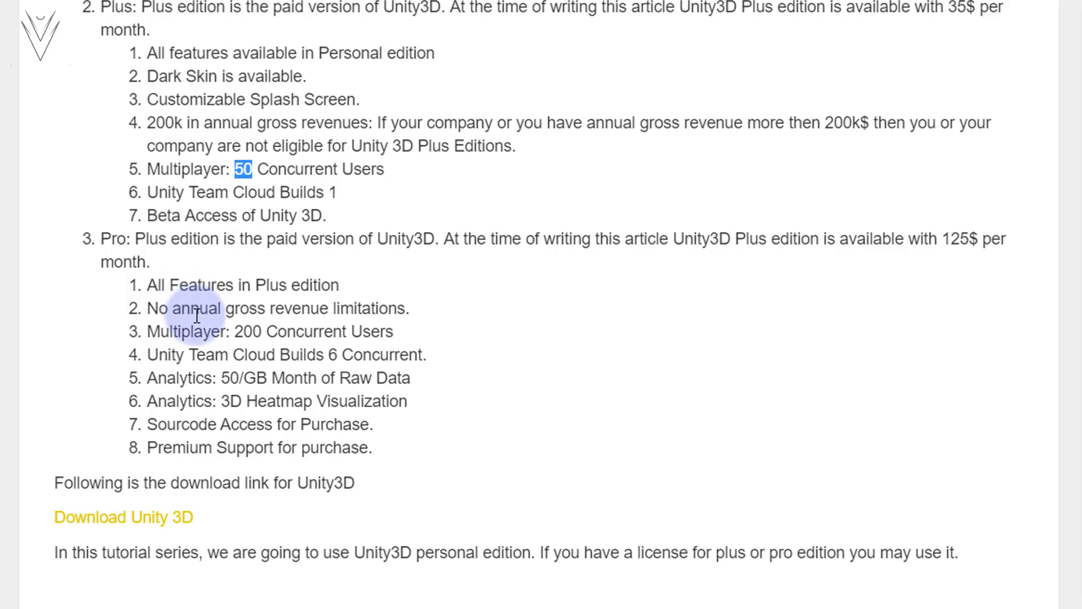
click(249, 337)
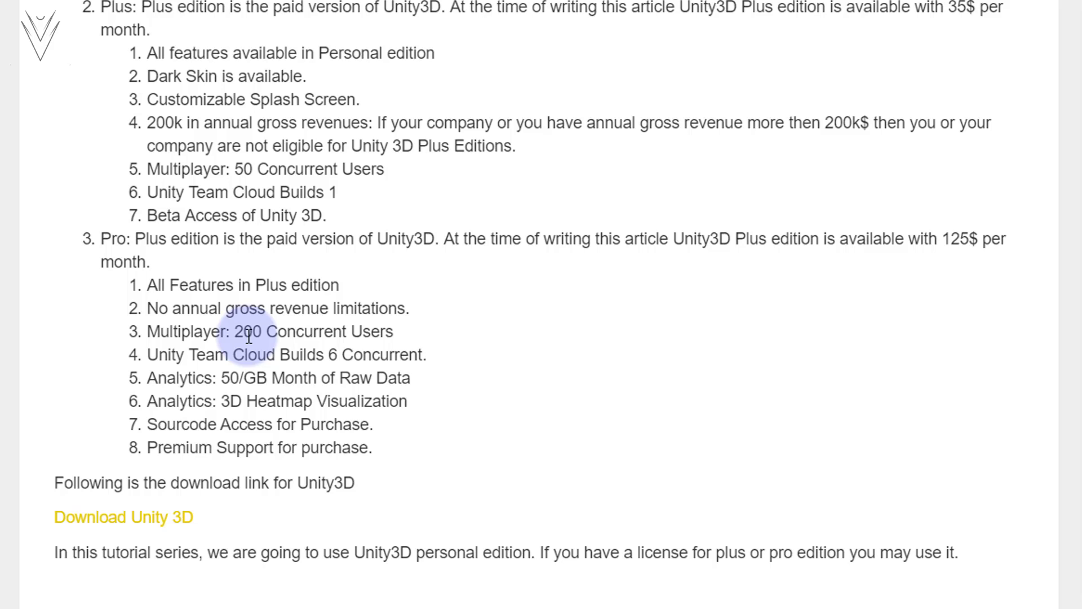
scroll(249, 335, up, 4)
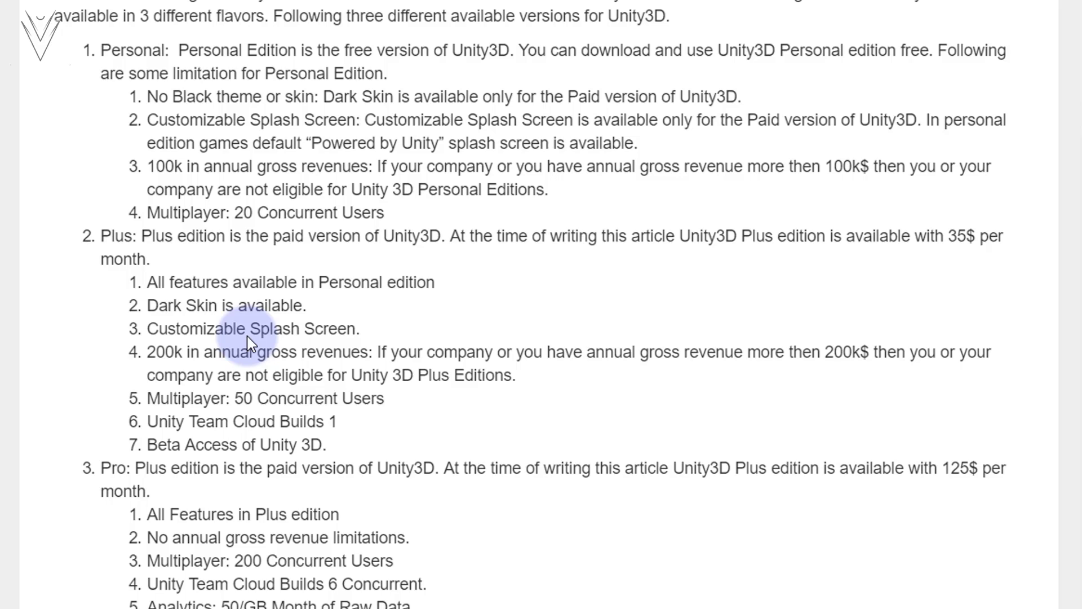
scroll(248, 341, down, 5)
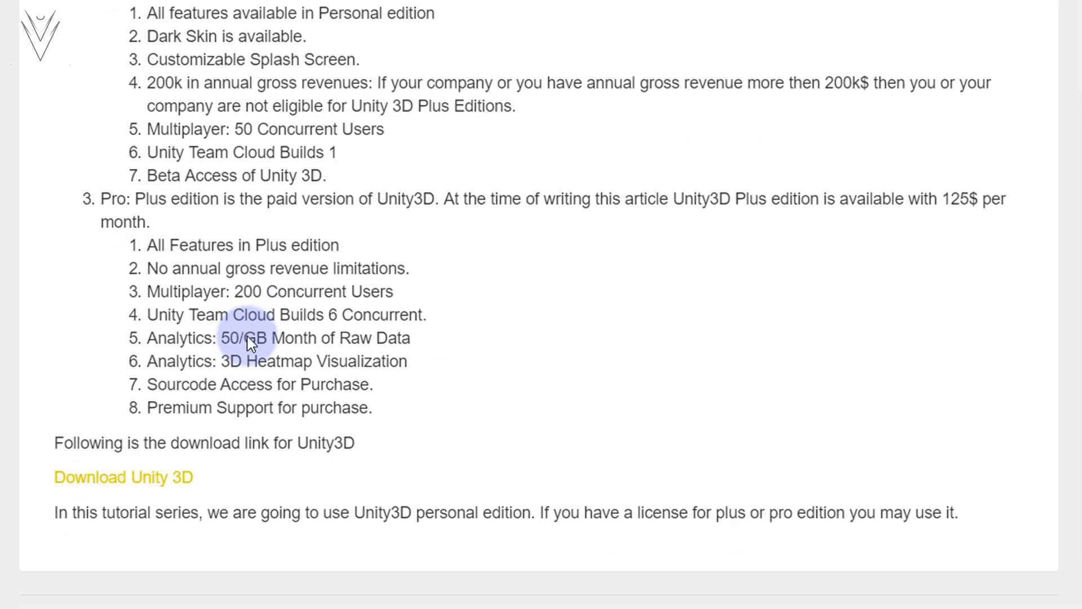
- Follow the article's Download Unity 3D link and browse the Unity plans page
click(113, 486)
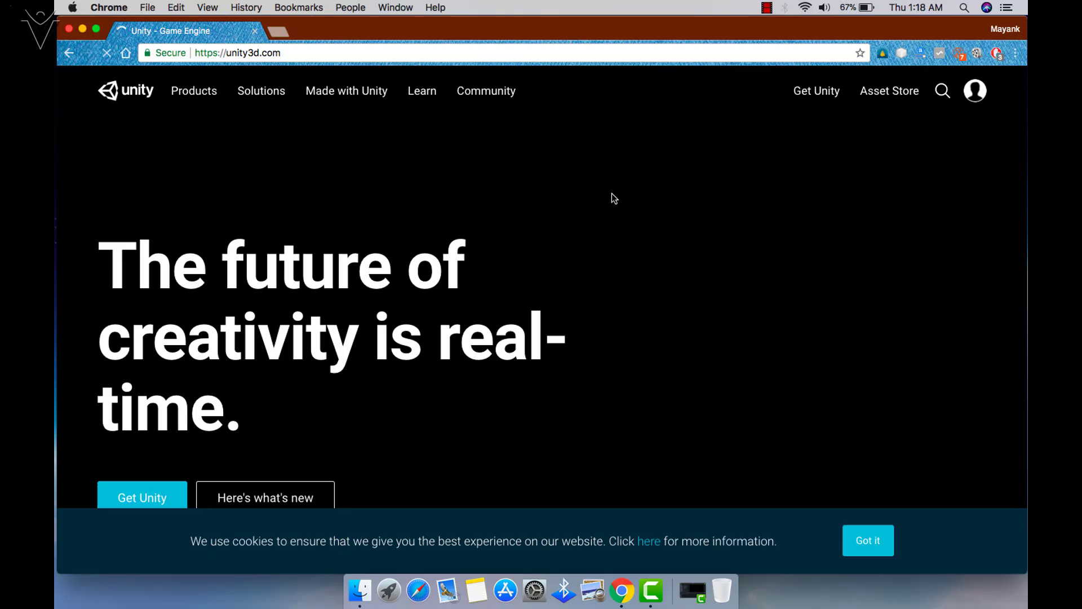
scroll(611, 194, down, 2)
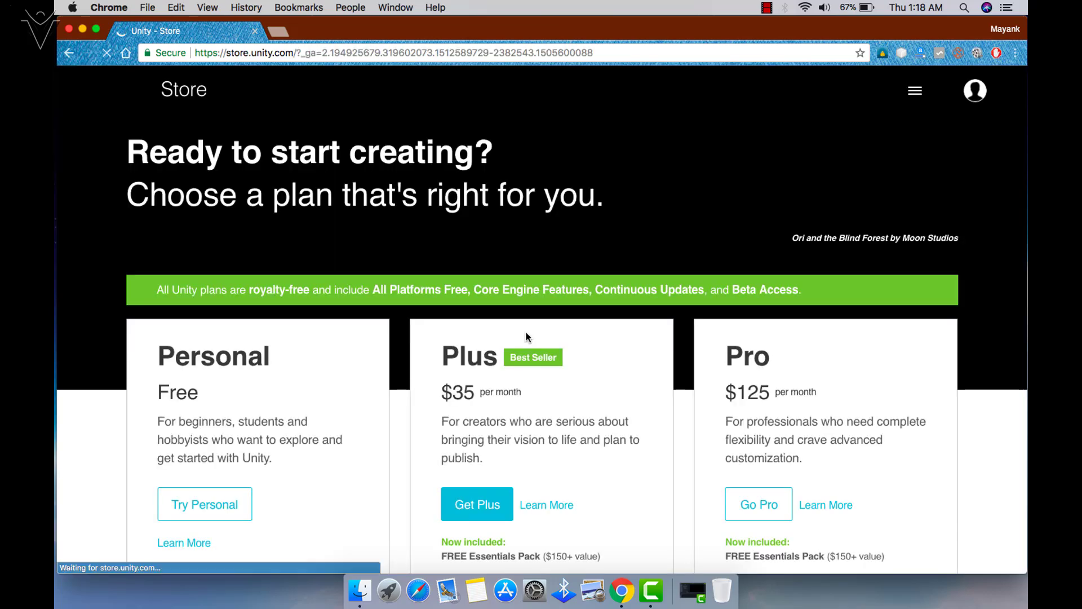
scroll(528, 336, down, 3)
scroll(526, 332, down, 5)
scroll(302, 257, up, 1)
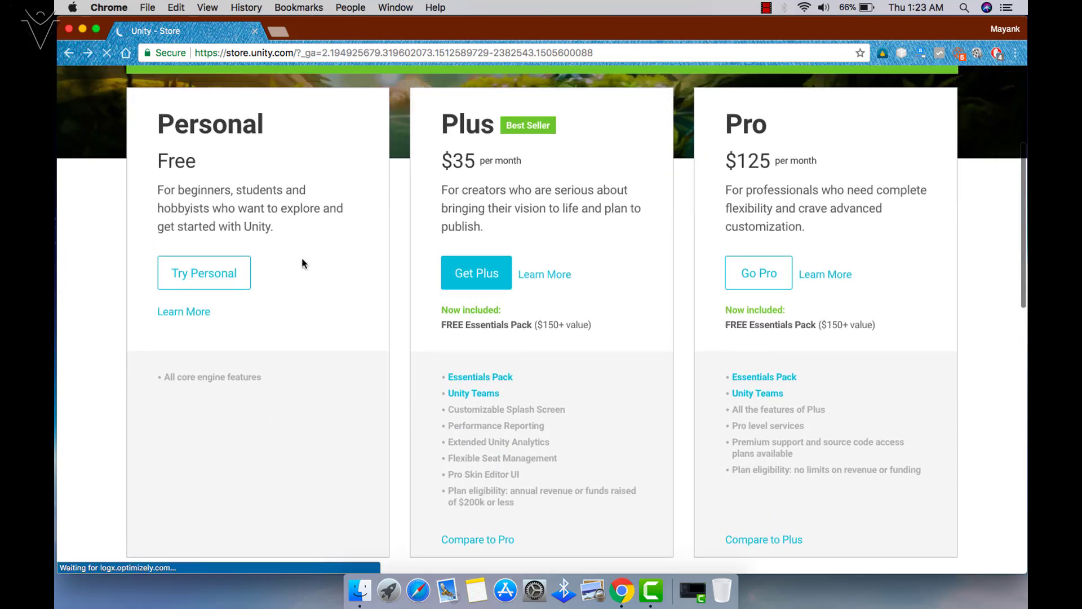
- Choose Try Personal to reach the Unity Personal download page
click(220, 281)
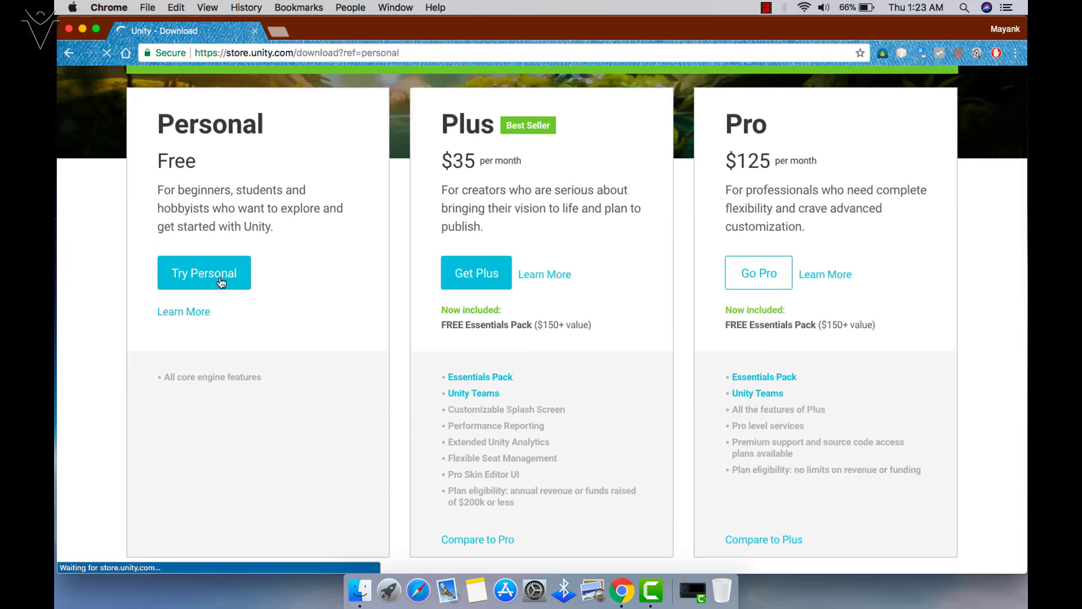
scroll(525, 430, down, 3)
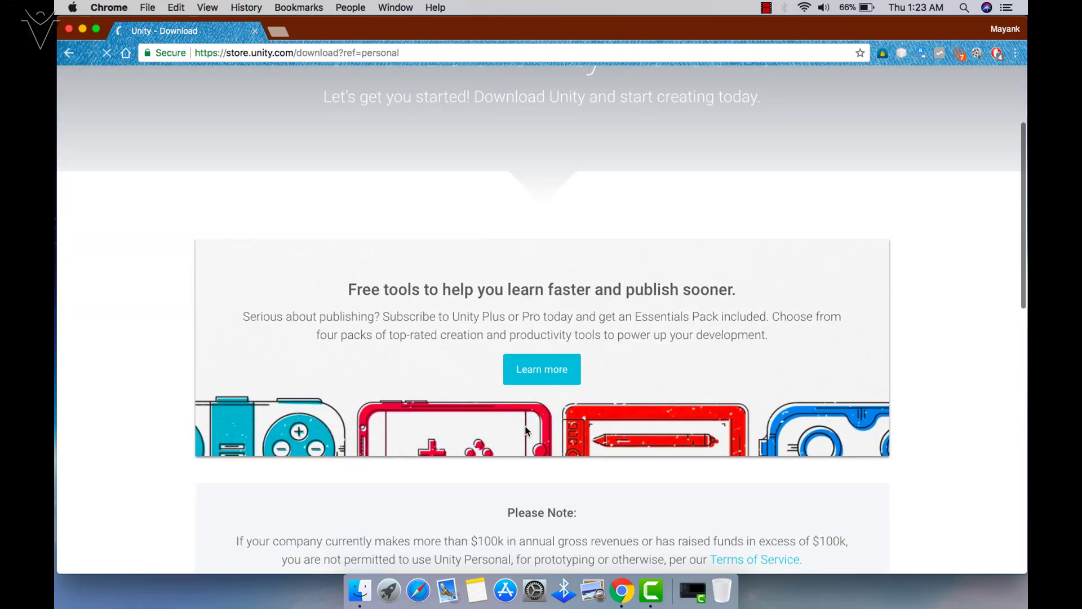
scroll(525, 429, down, 6)
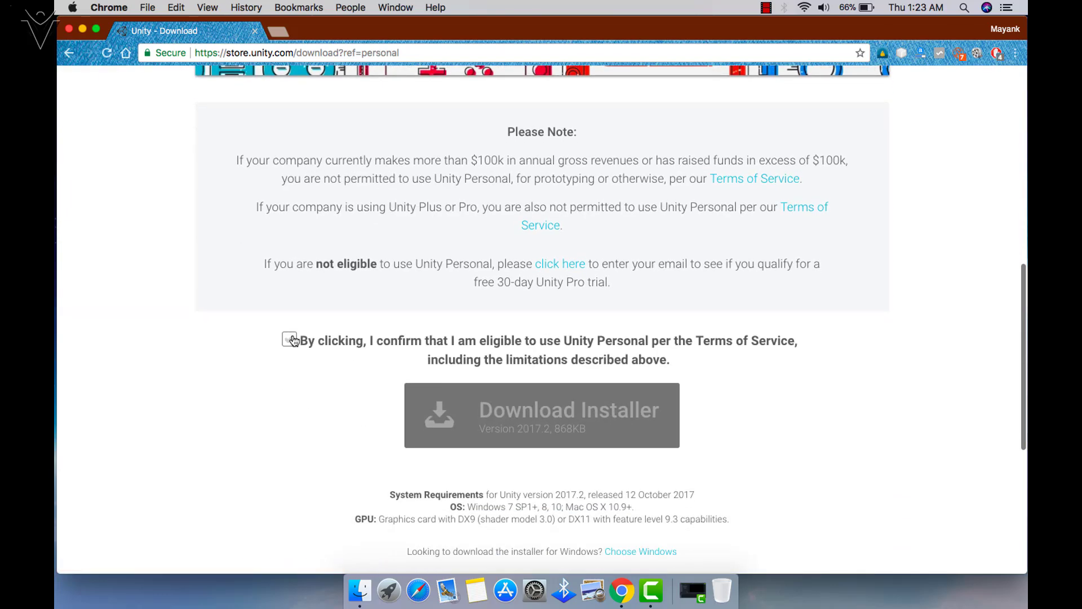
- Confirm Personal eligibility and save UnityDownloadAssistant-2017.2.0f3.dmg to Downloads
click(289, 339)
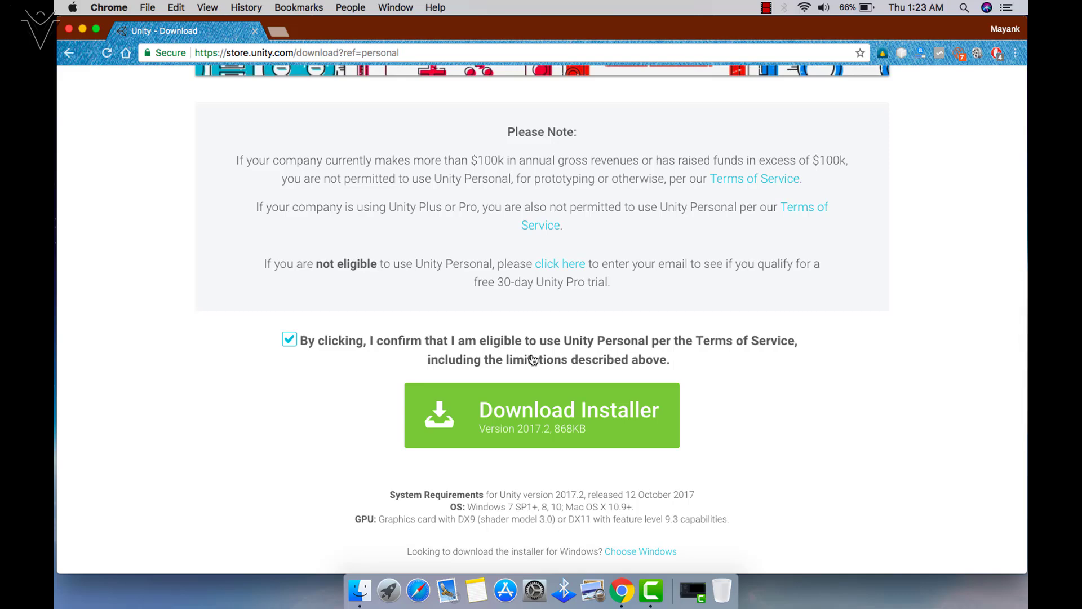
scroll(532, 360, down, 3)
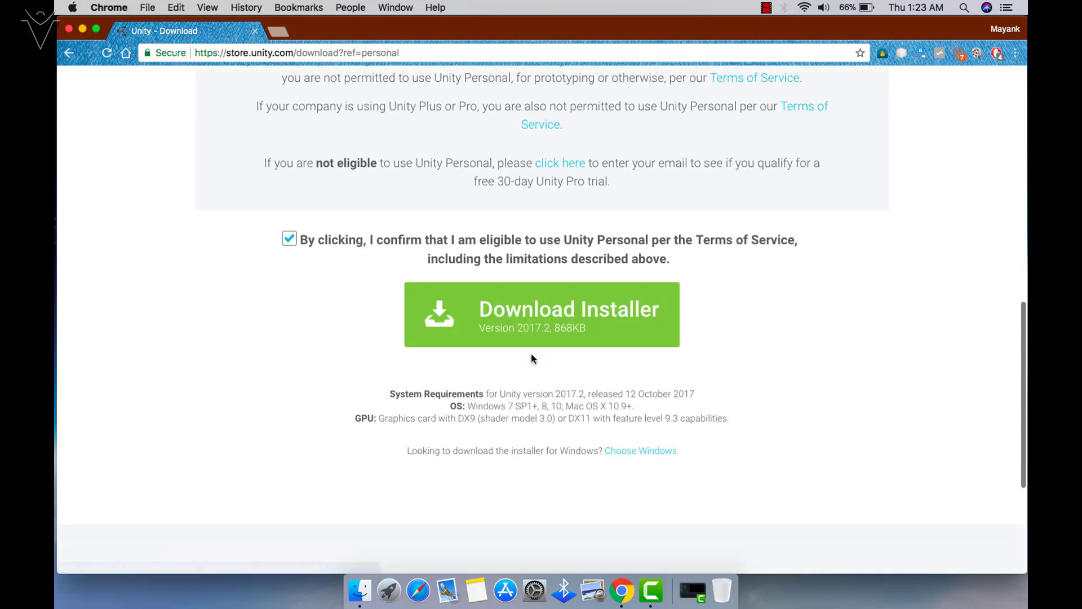
scroll(533, 359, down, 2)
click(532, 270)
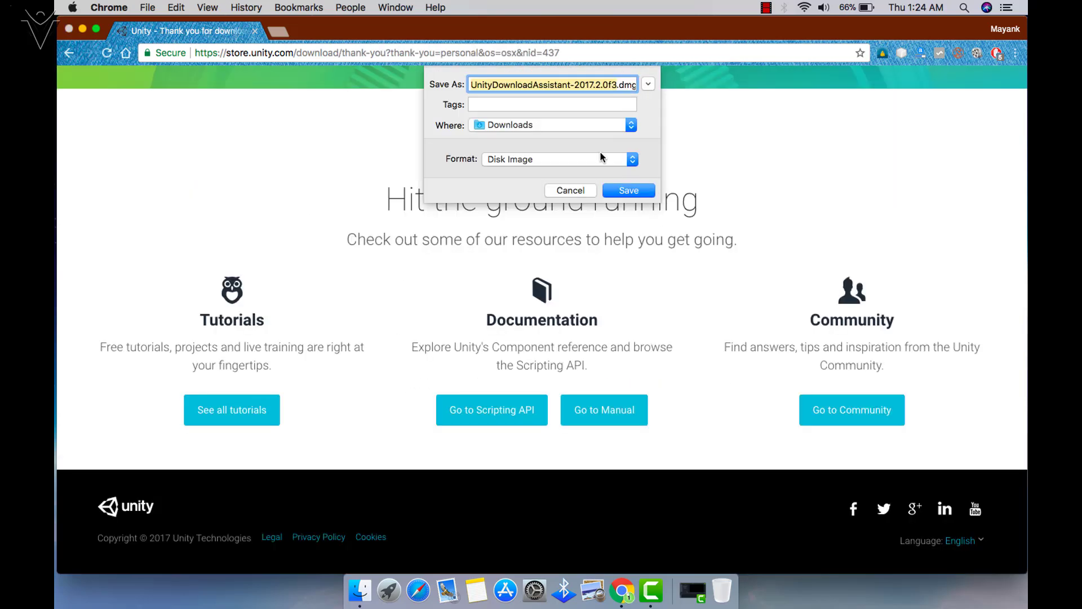
click(632, 187)
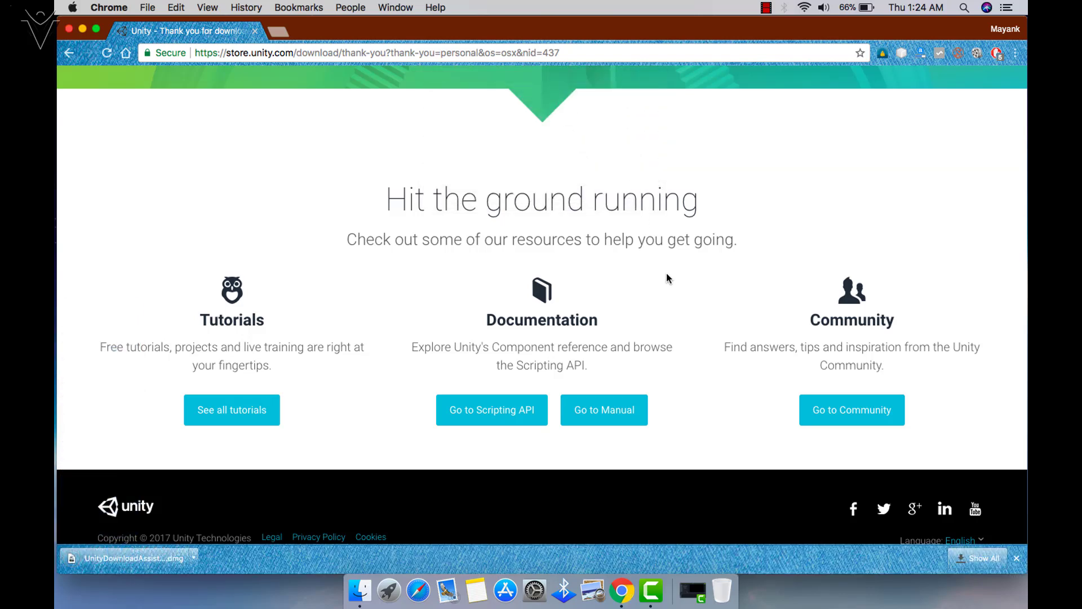
scroll(666, 273, down, 2)
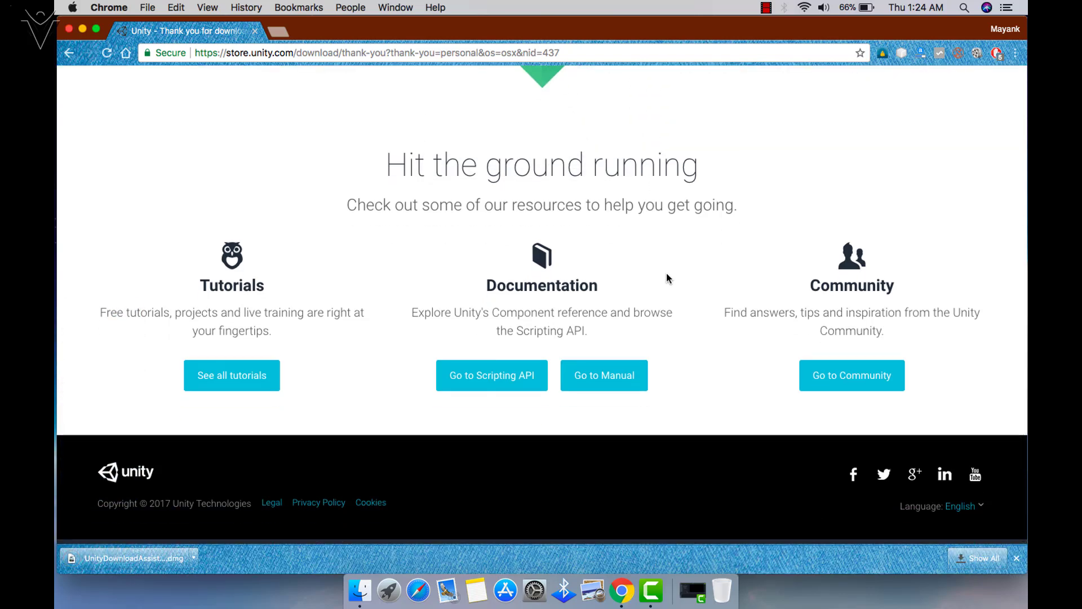
scroll(666, 273, up, 5)
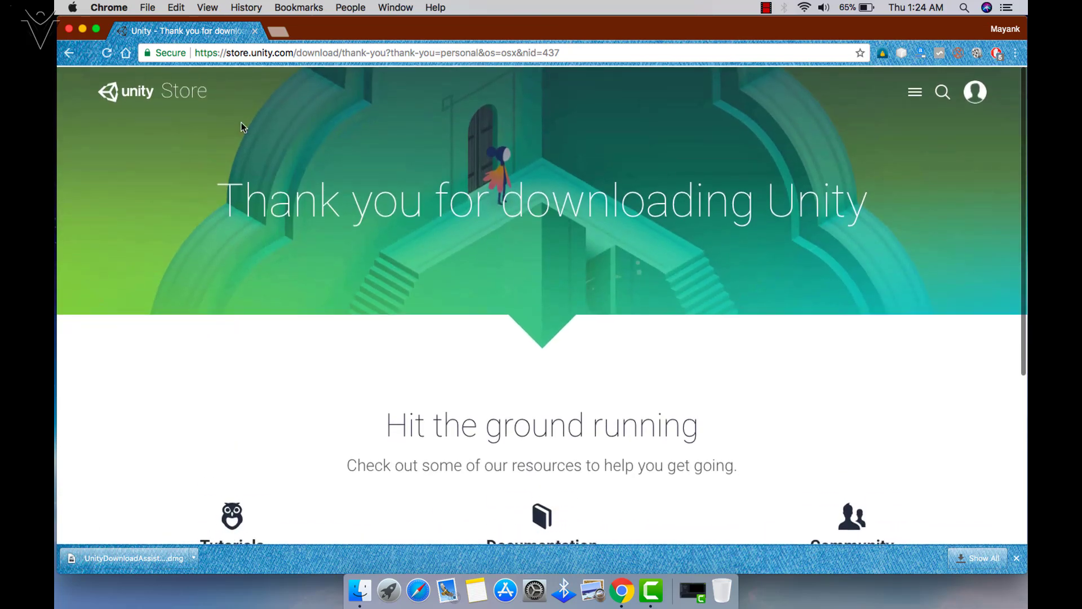
- Return to the download page, open the older-versions archive, and list 2017.2.0's Windows downloads
click(69, 52)
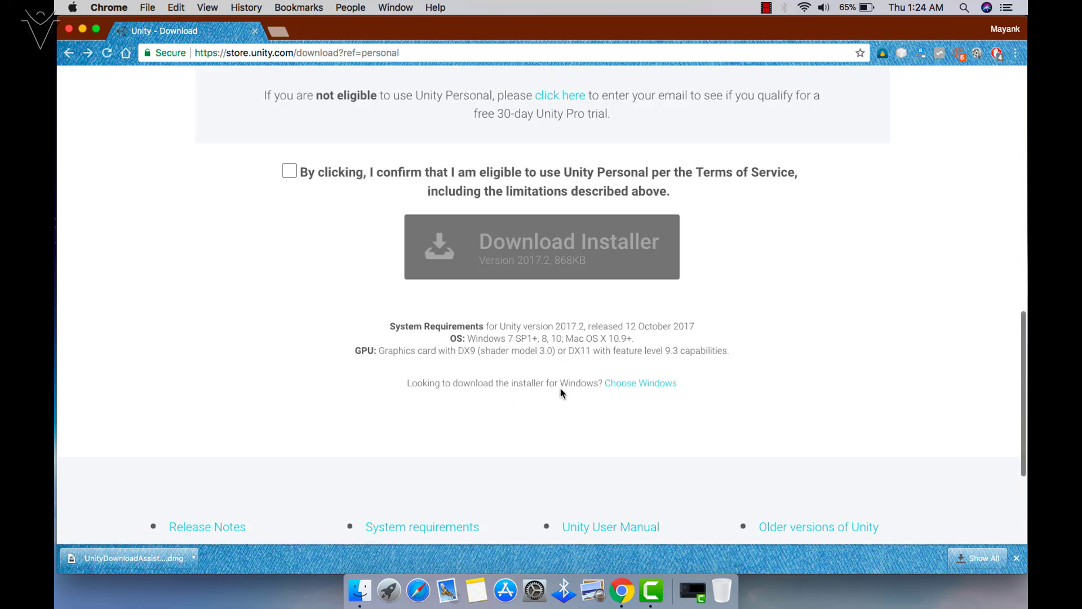
click(818, 535)
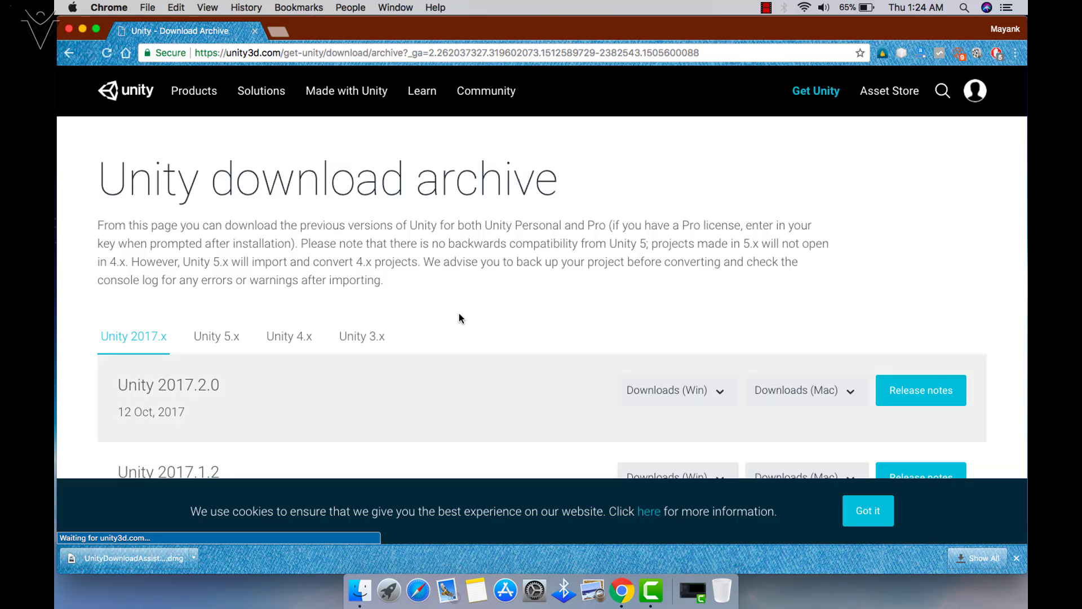
scroll(241, 270, down, 3)
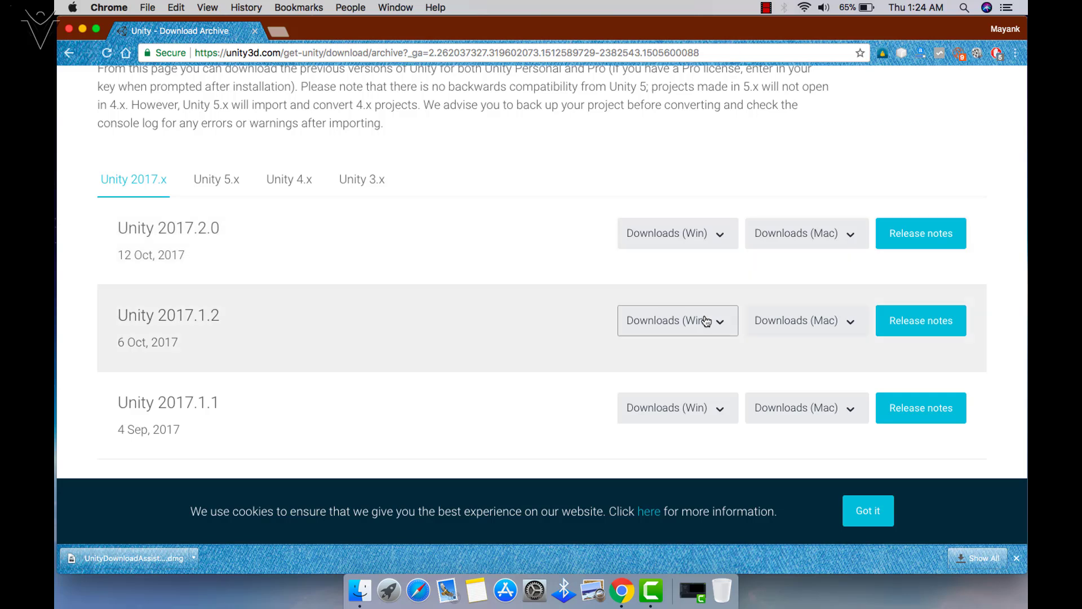
click(709, 245)
scroll(709, 246, down, 2)
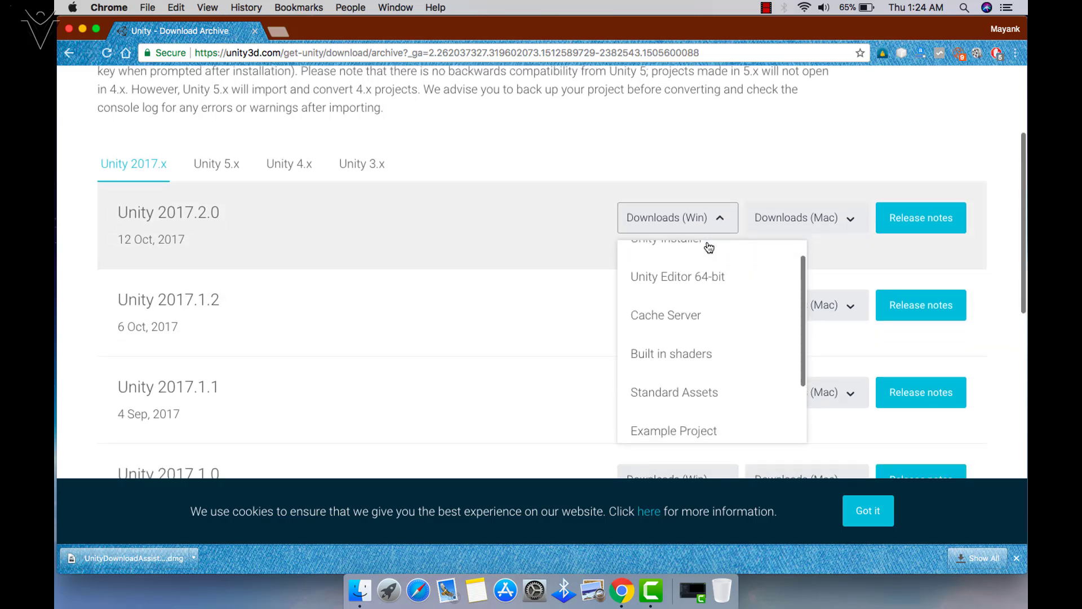
scroll(709, 247, up, 1)
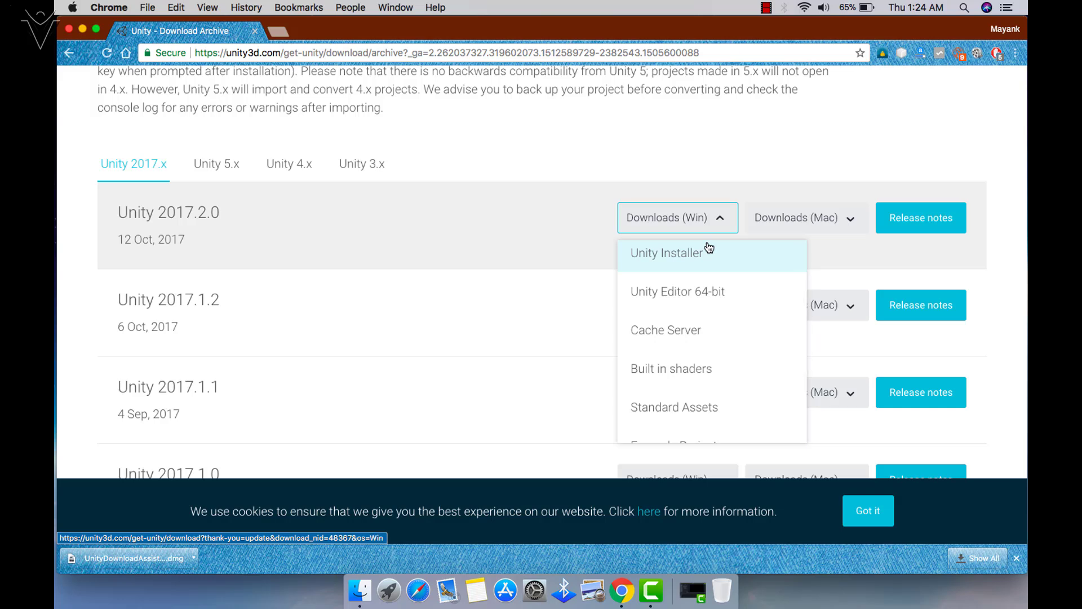
- List Unity 2017.2.0's Mac downloads and choose its Torrent download
click(815, 226)
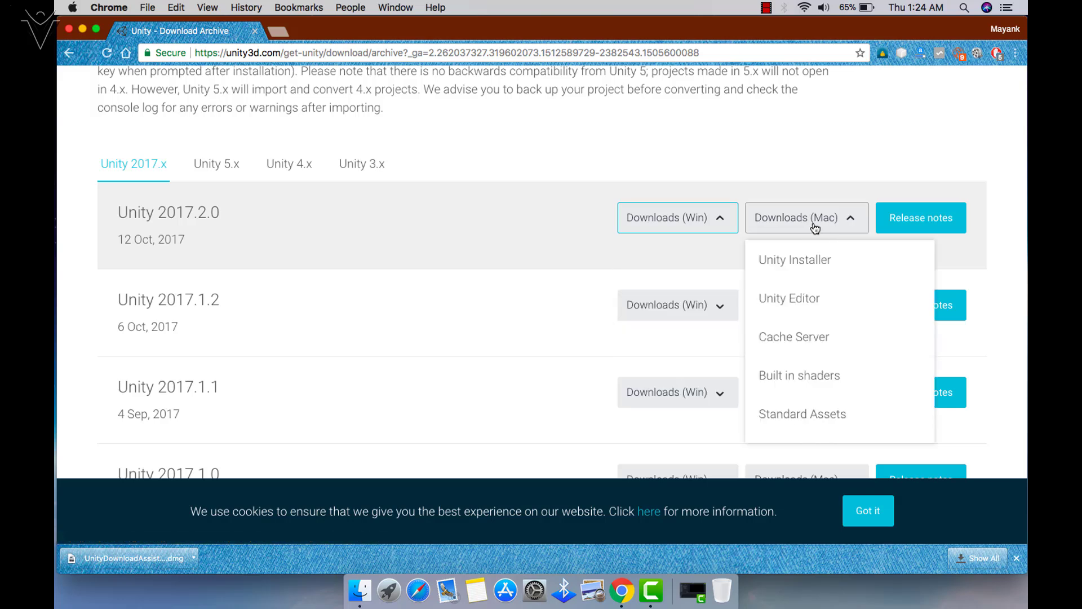
scroll(814, 227, down, 2)
scroll(815, 228, down, 1)
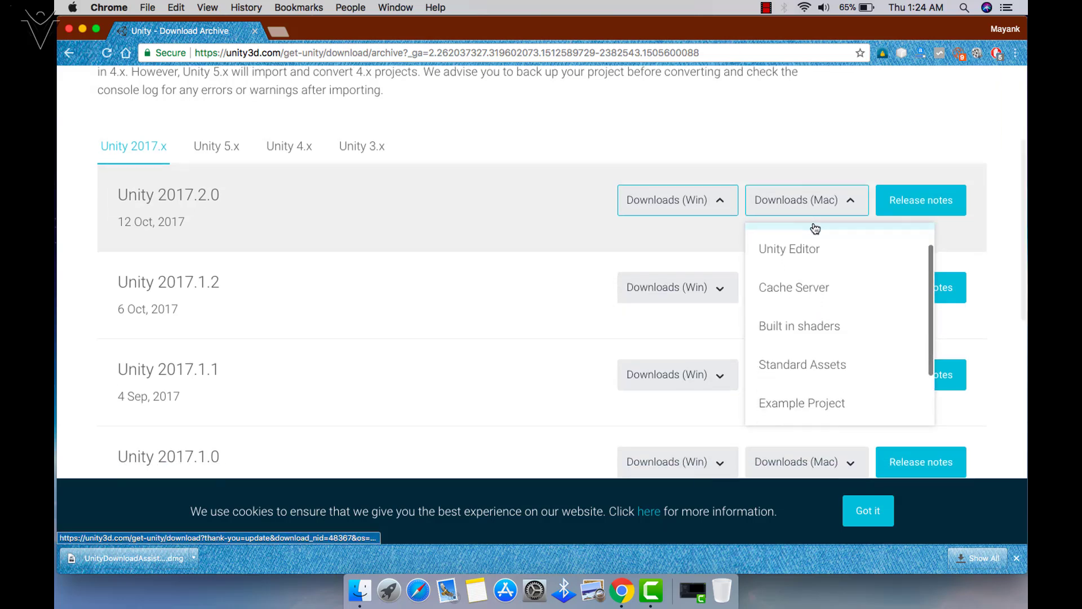
scroll(815, 228, down, 1)
scroll(815, 228, down, 1)
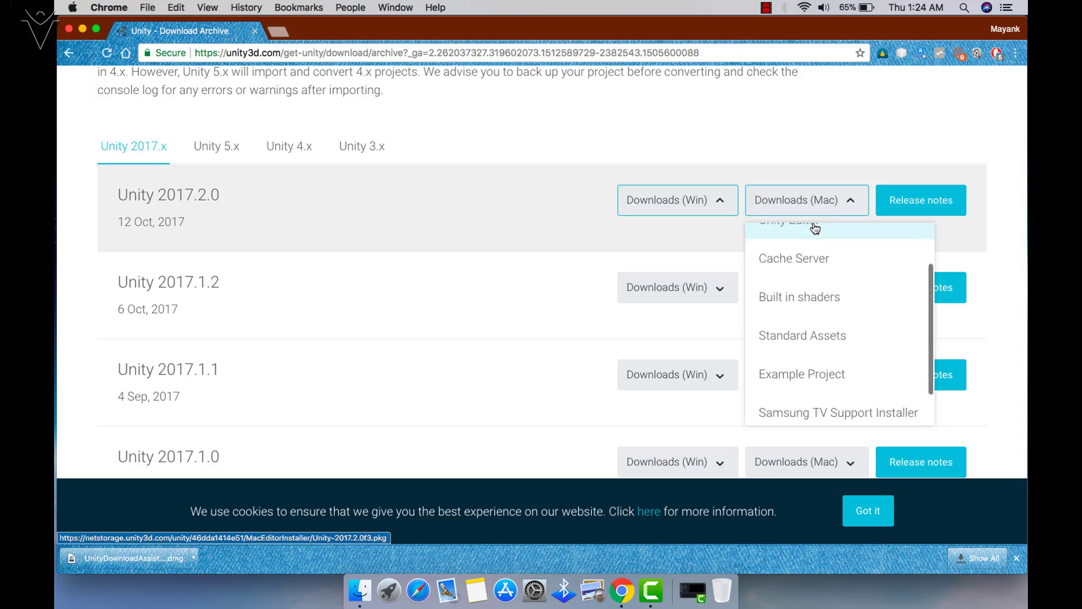
scroll(815, 228, down, 1)
scroll(815, 228, down, 1)
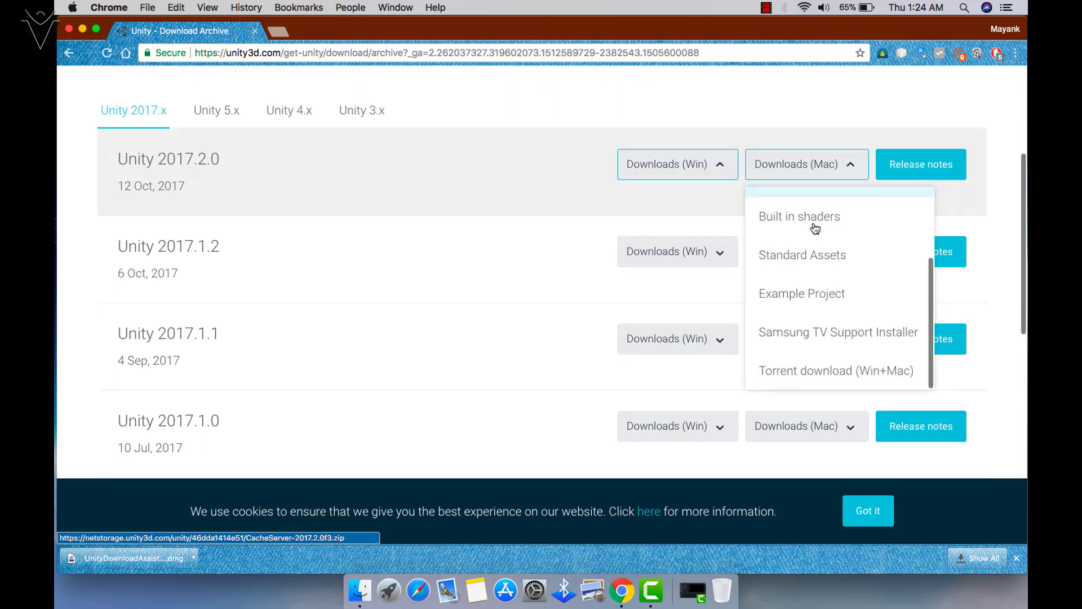
scroll(815, 228, down, 2)
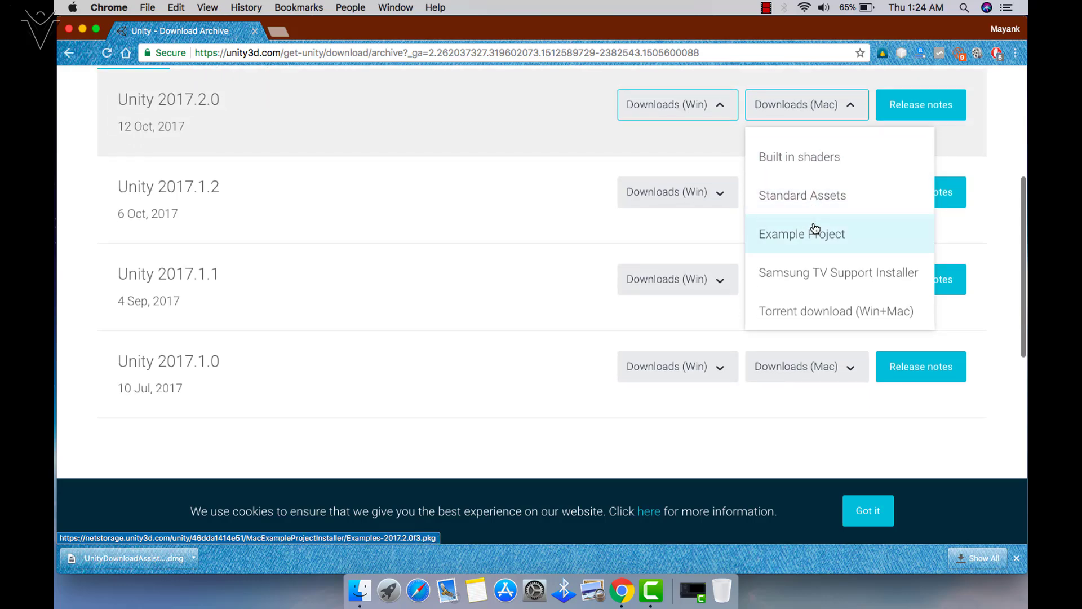
scroll(815, 228, down, 1)
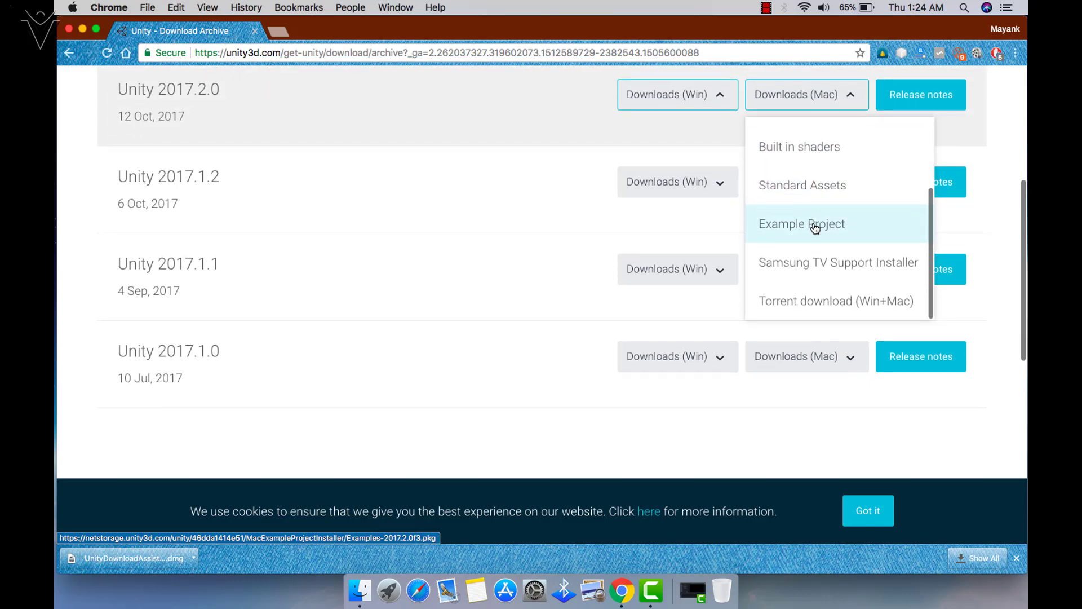
click(822, 308)
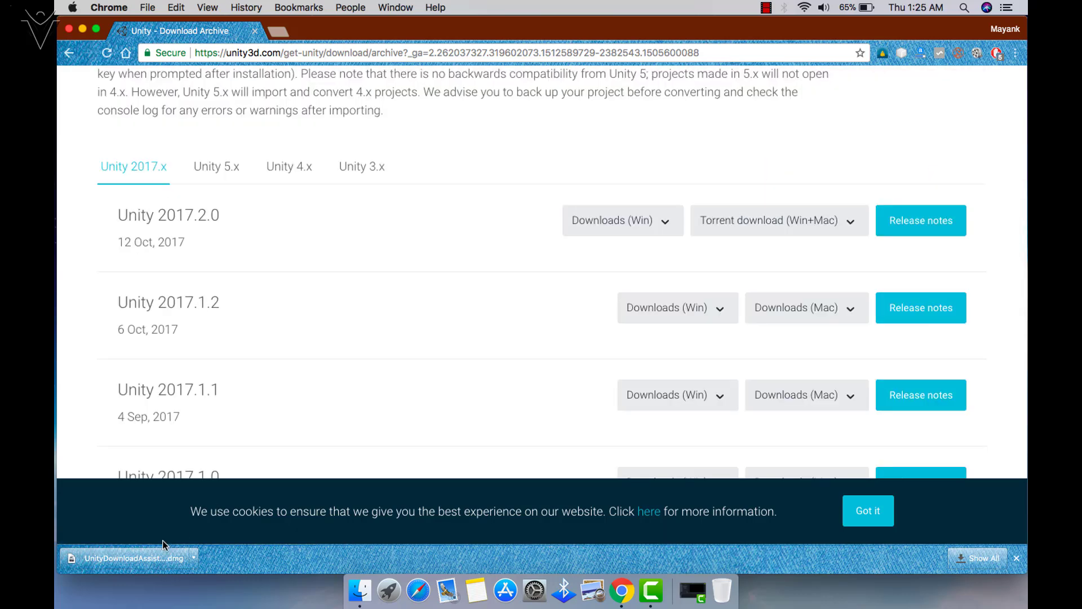
scroll(252, 435, up, 3)
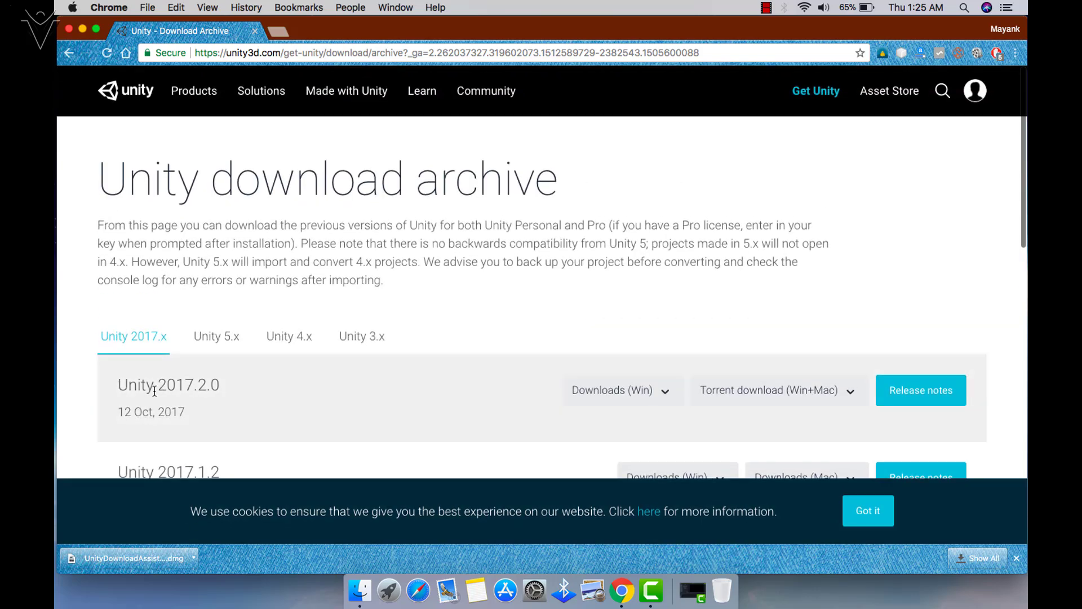
scroll(199, 397, down, 2)
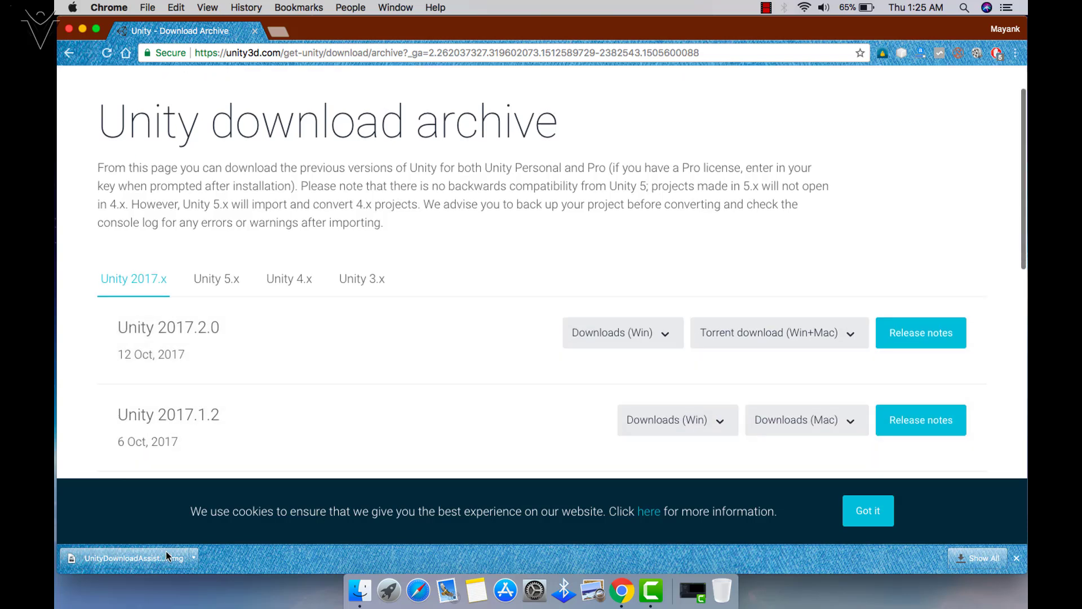
- Launch Unity Download Assistant from the mounted disk image, approving the Internet-app warning
click(150, 567)
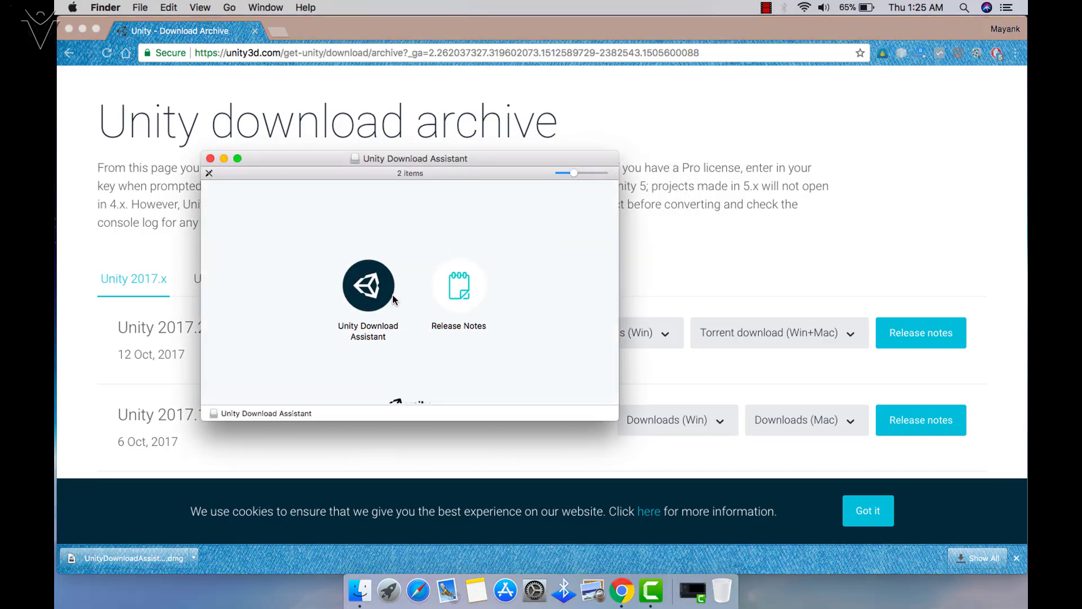
double_click(362, 293)
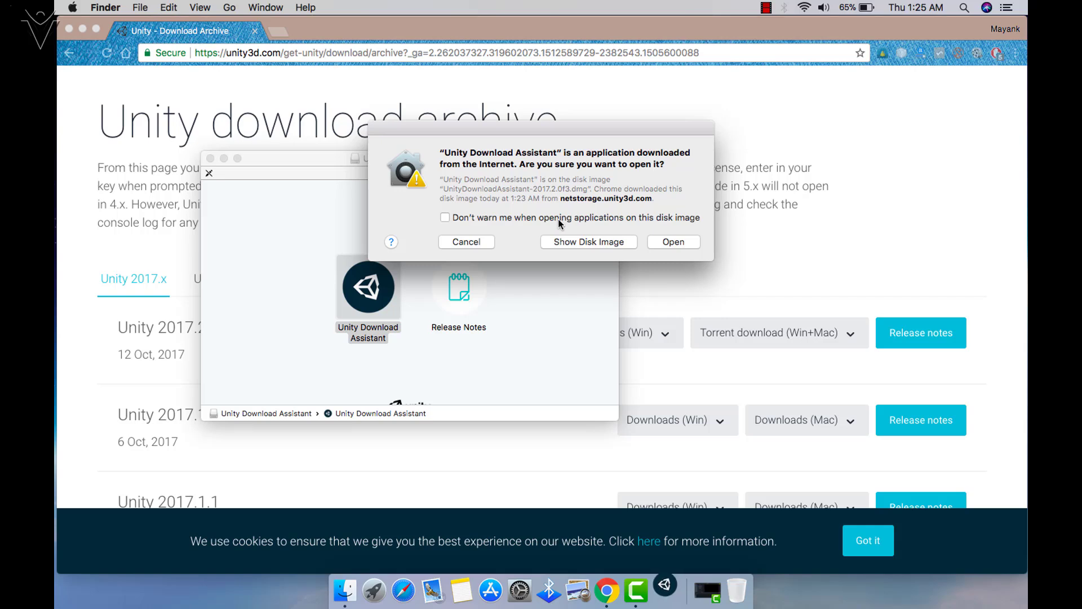
click(675, 242)
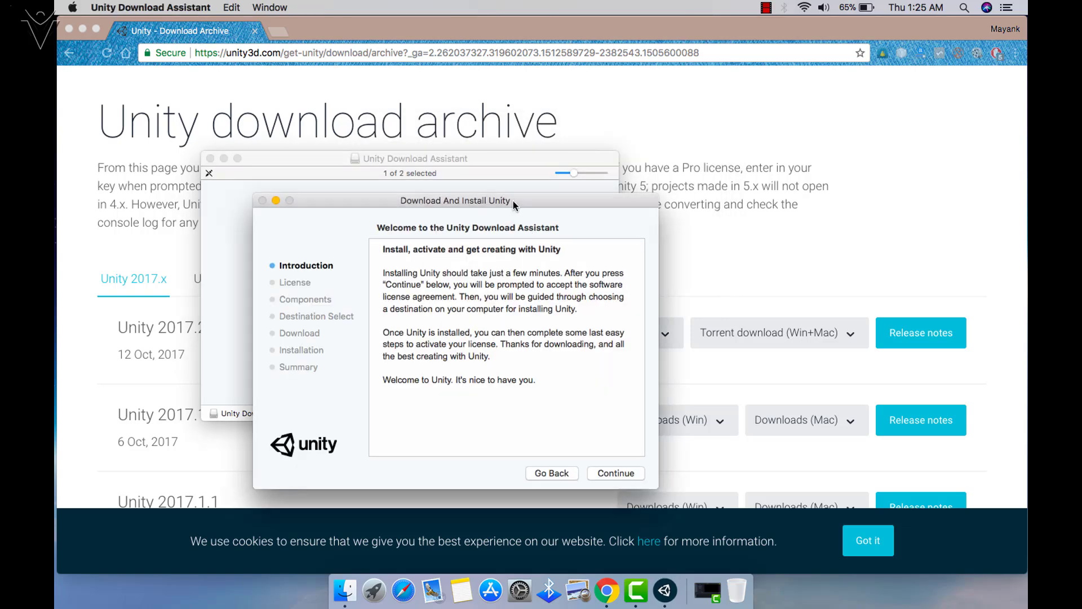
- Move past the Introduction, scroll through the licence agreement and agree to its terms
drag(514, 202, 618, 124)
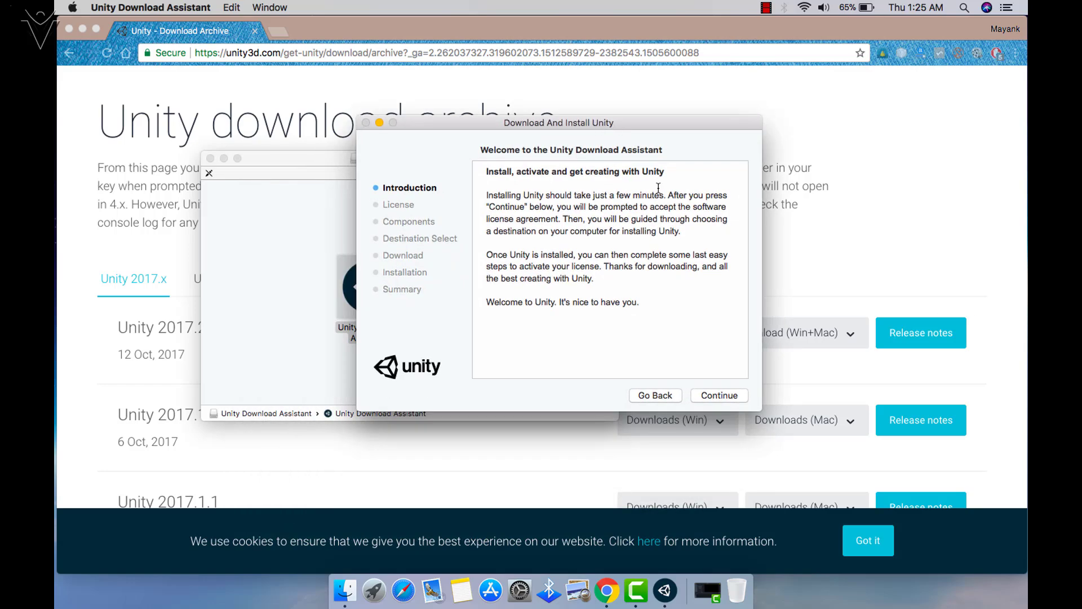
click(709, 392)
scroll(670, 337, down, 5)
scroll(671, 336, down, 5)
scroll(670, 337, down, 5)
scroll(670, 337, down, 5)
scroll(671, 336, down, 5)
scroll(671, 337, down, 5)
scroll(671, 337, down, 5)
scroll(671, 337, down, 5)
scroll(671, 337, down, 3)
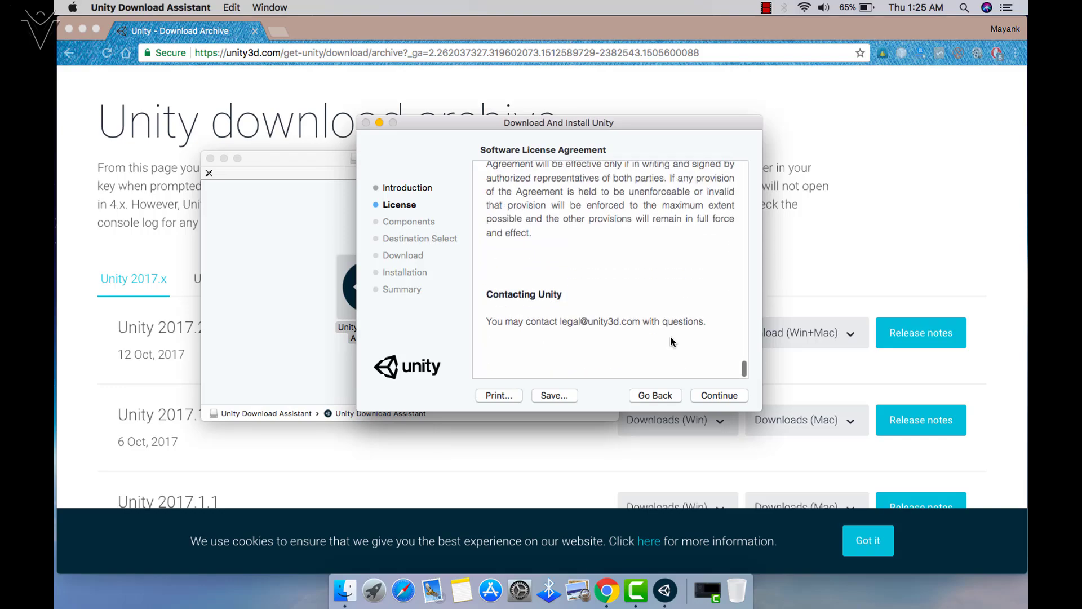
click(712, 397)
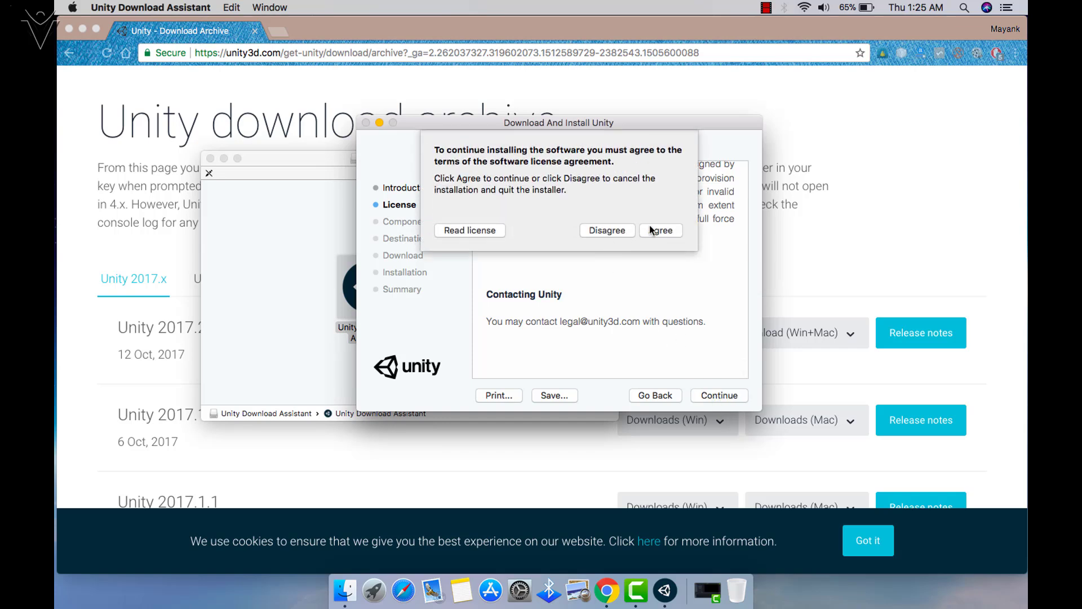
click(654, 229)
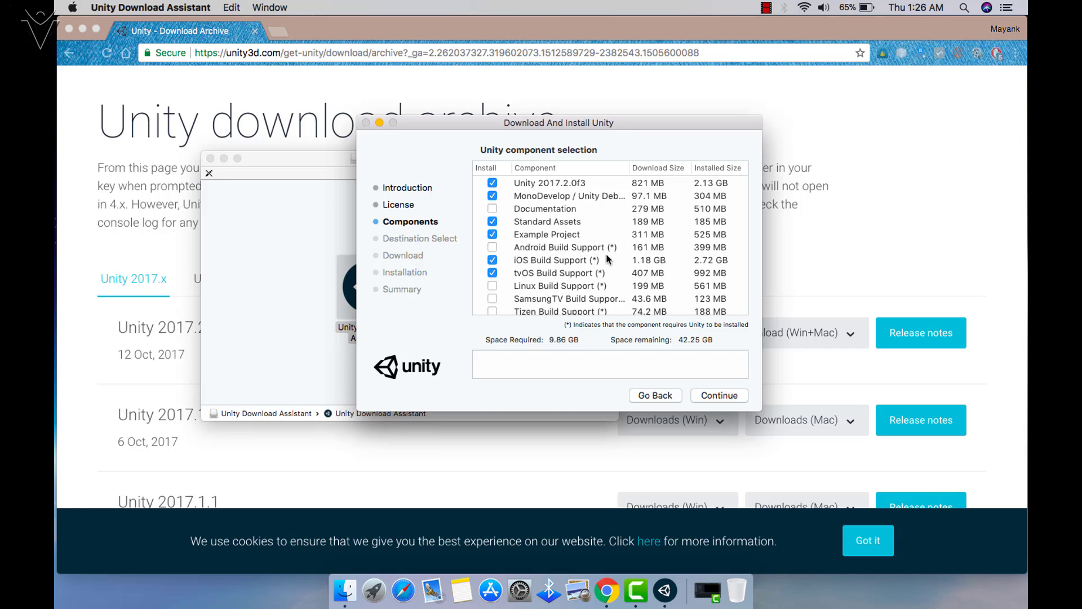
scroll(606, 253, down, 3)
scroll(607, 257, down, 1)
scroll(606, 257, down, 1)
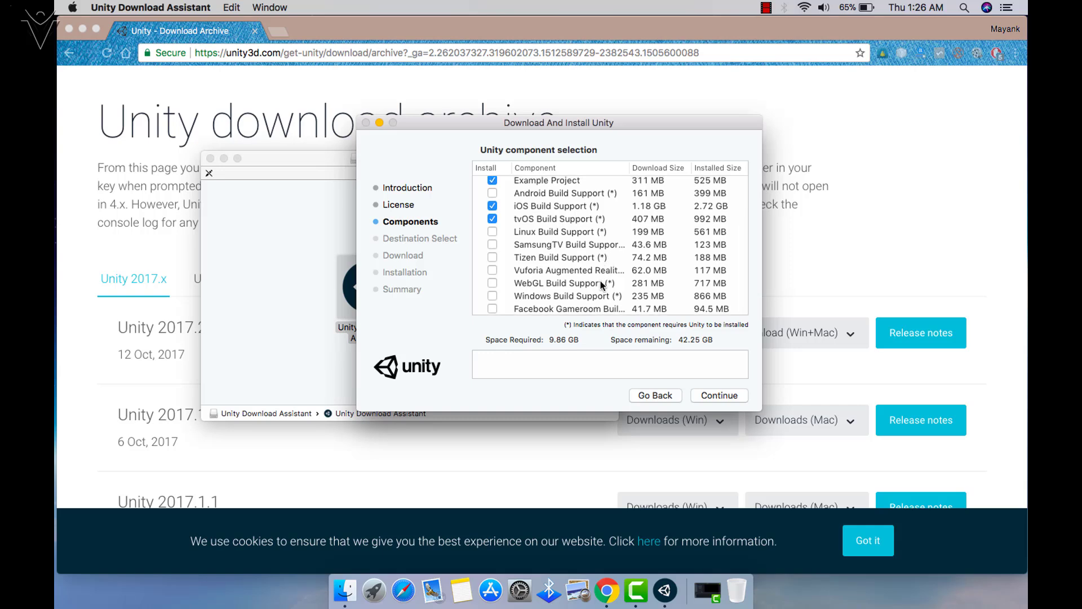
scroll(601, 284, down, 1)
scroll(601, 284, up, 3)
scroll(601, 283, up, 2)
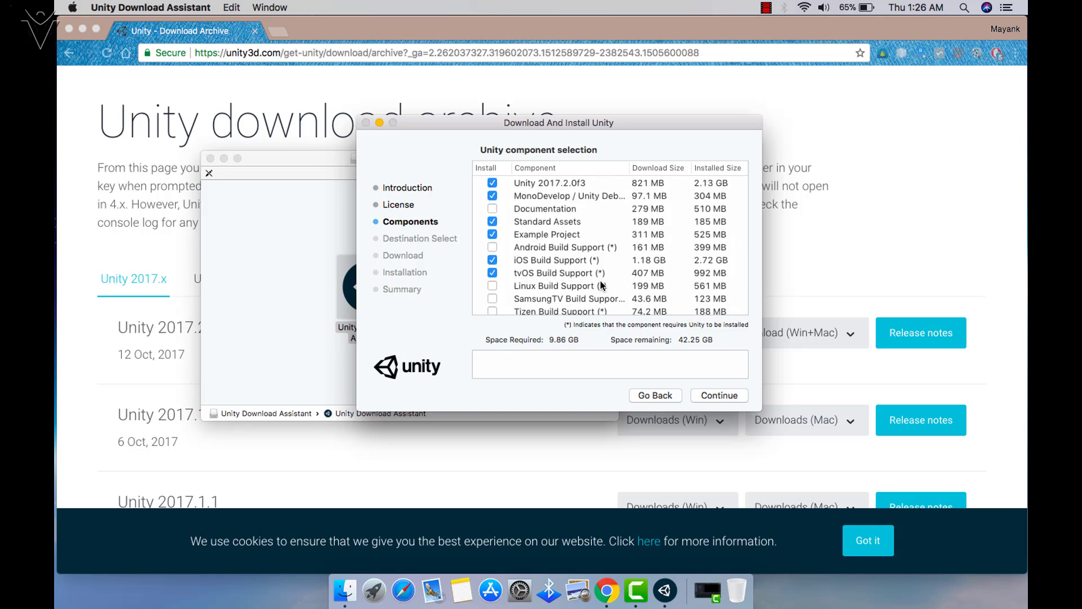
- Authorize with the administrator password and start installing the components onto Macintosh HD
click(710, 395)
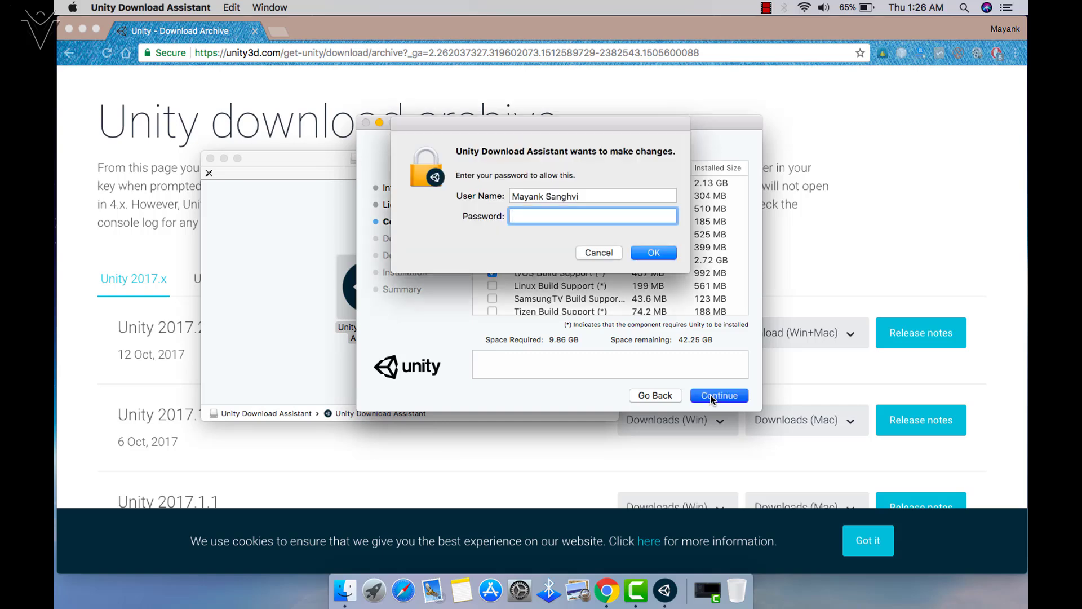
text(••••••••)
key(Return)
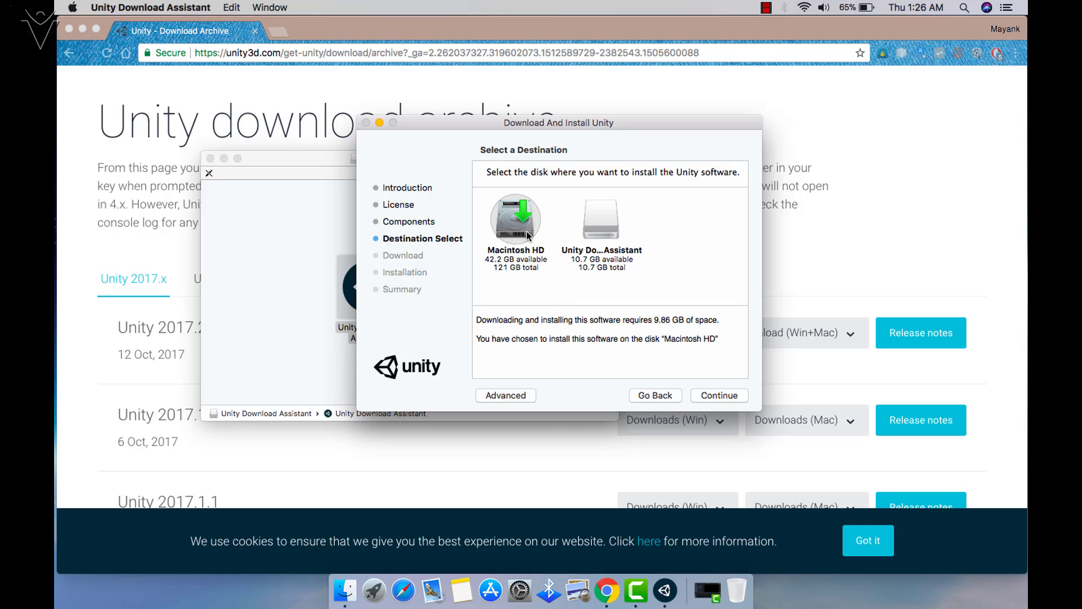
click(700, 398)
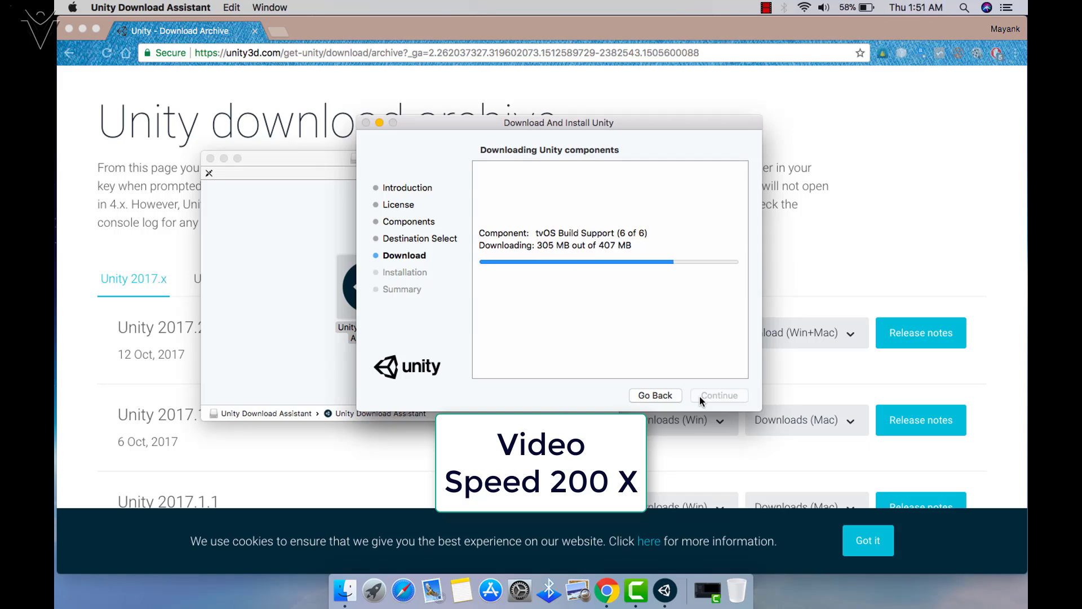
- After installation completes, show the Unity folder in Applications with Unity, MonoDevelop and Standard Assets
click(698, 397)
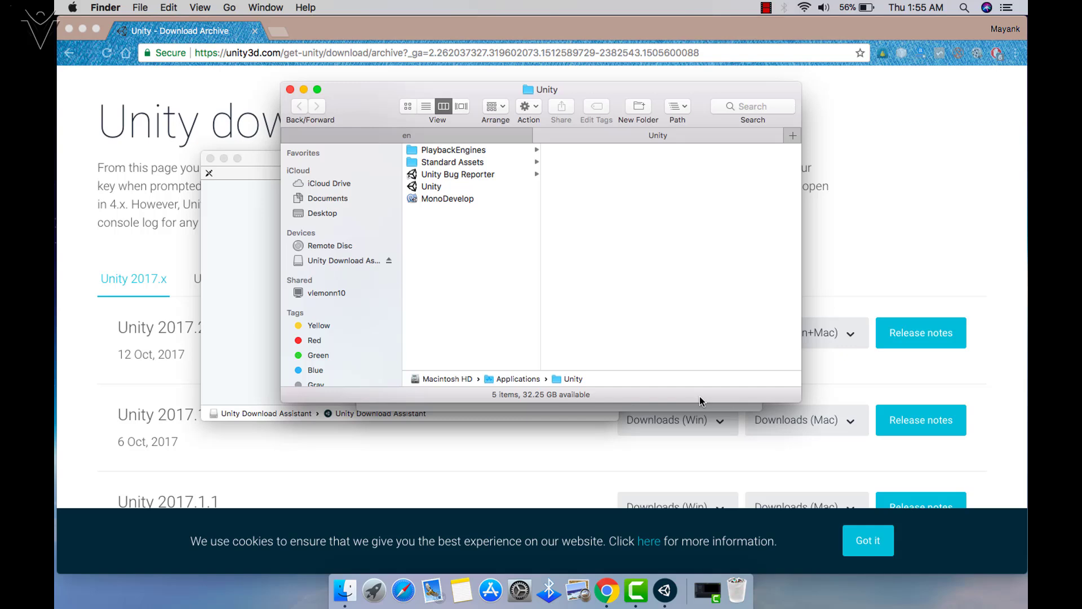
- Bring the finished installer forward and close it with Launch Unity checked
click(670, 588)
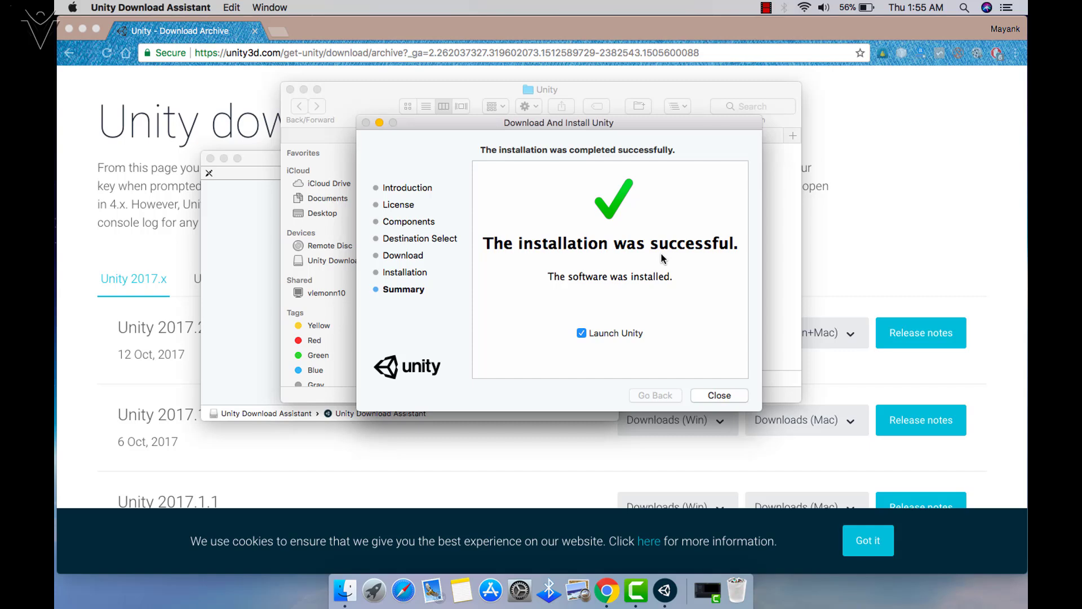
click(703, 396)
- Close the Unity folder, disk image window and archive browser tab while repositioning the loading Unity window
click(290, 90)
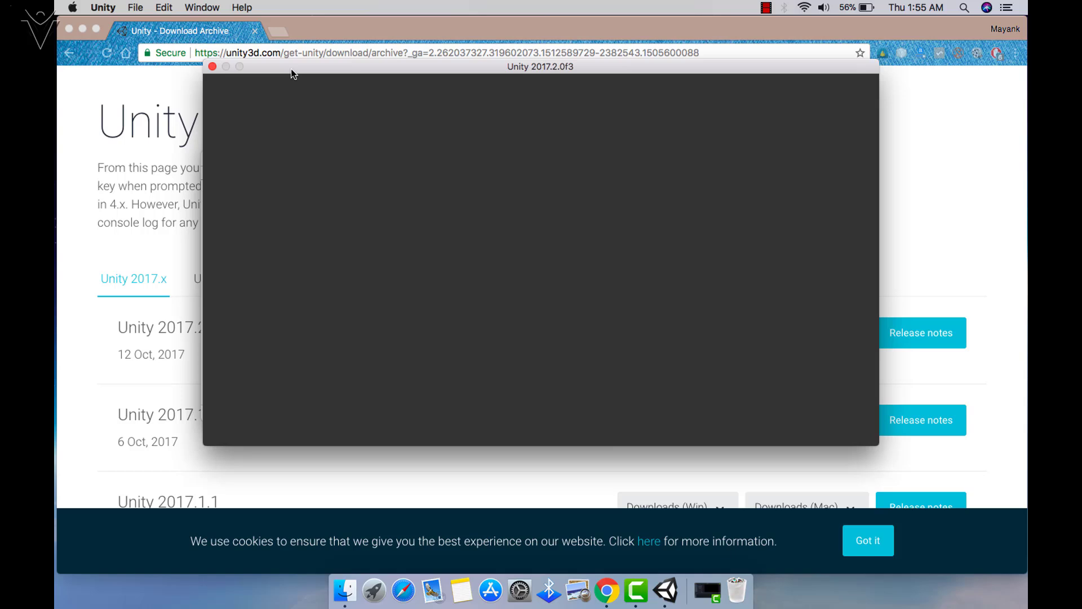
drag(292, 70, 451, 220)
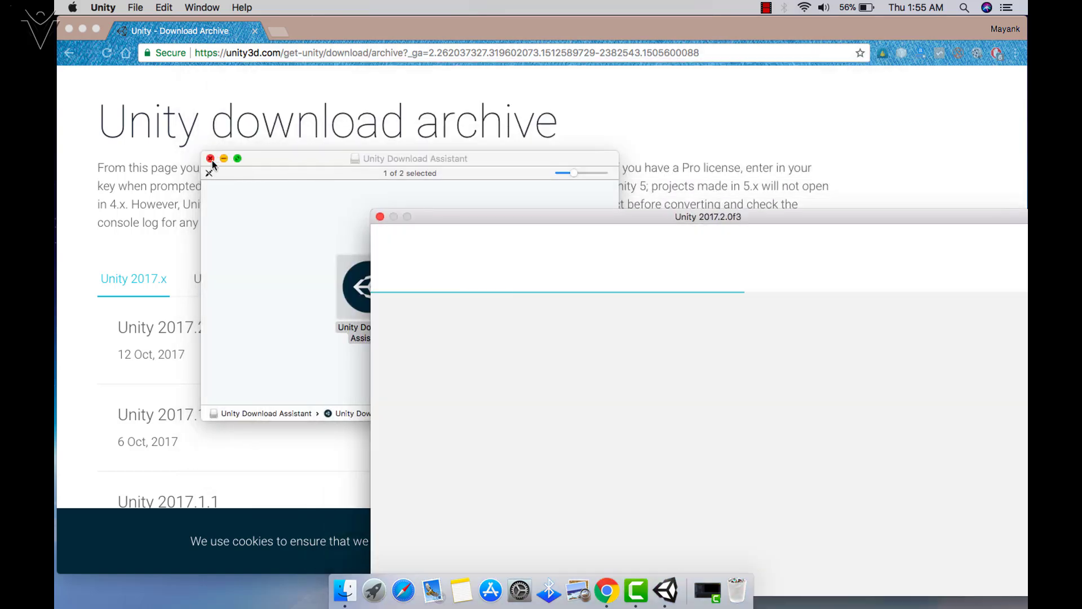
click(211, 158)
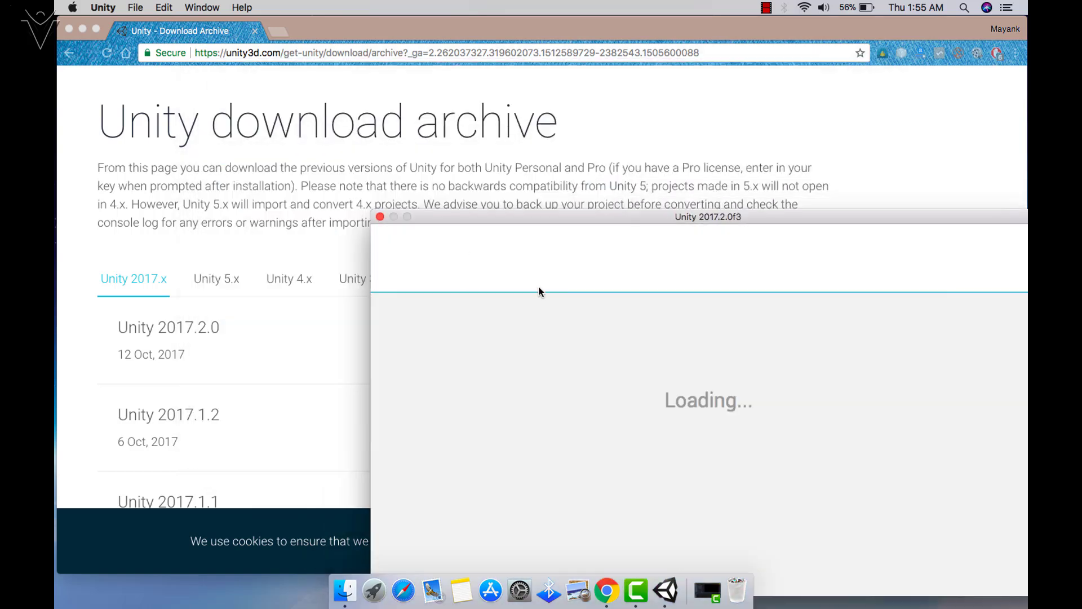
drag(544, 221, 413, 155)
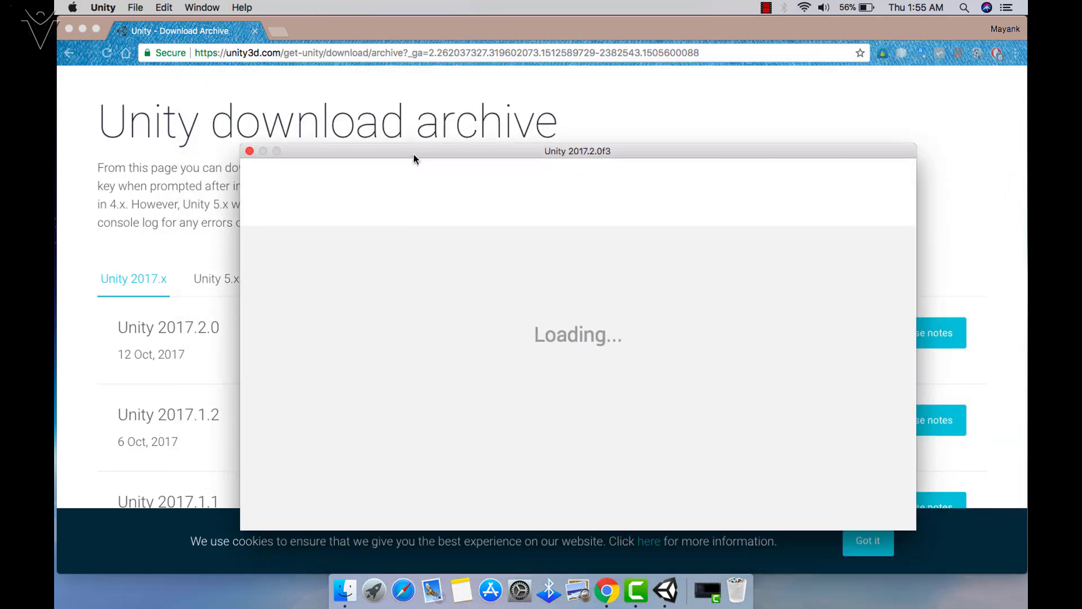
click(255, 32)
drag(383, 151, 349, 95)
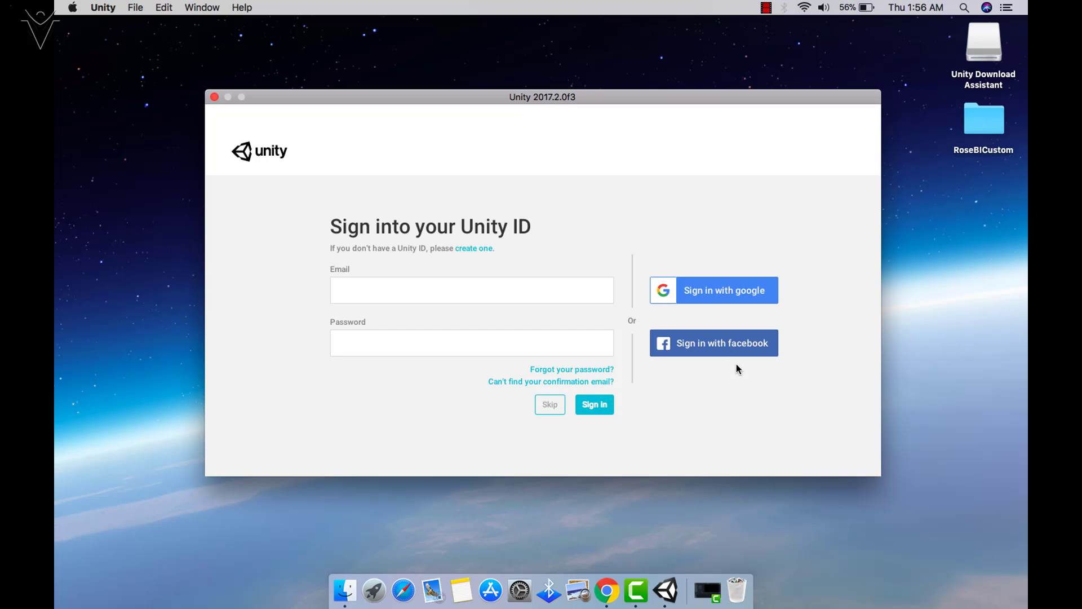
- Sign into Unity with a Google account by entering the Gmail address and the account password
click(714, 297)
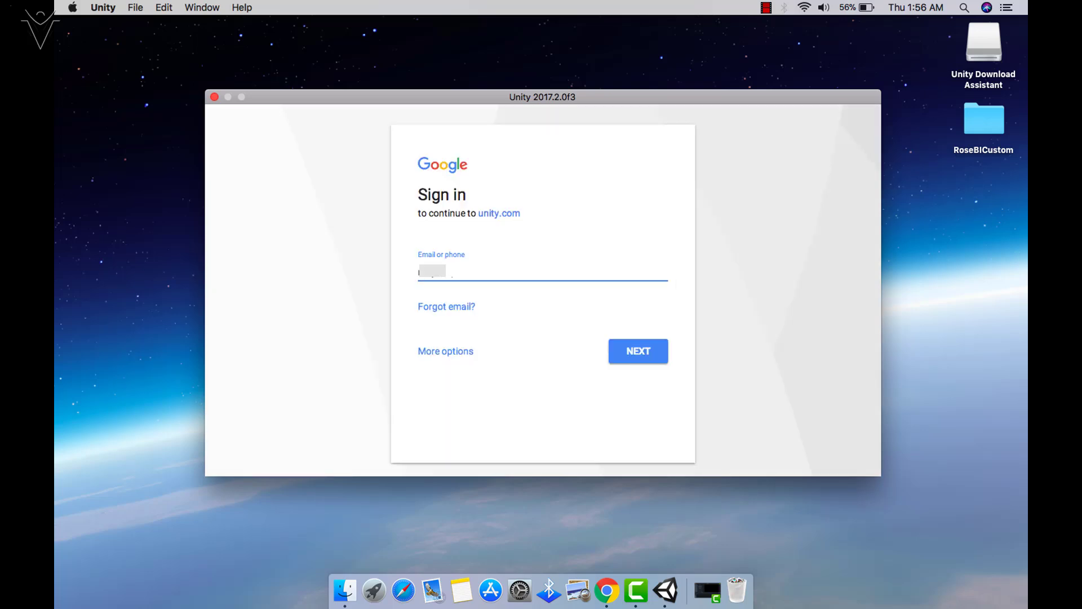
text(@gmail.com)
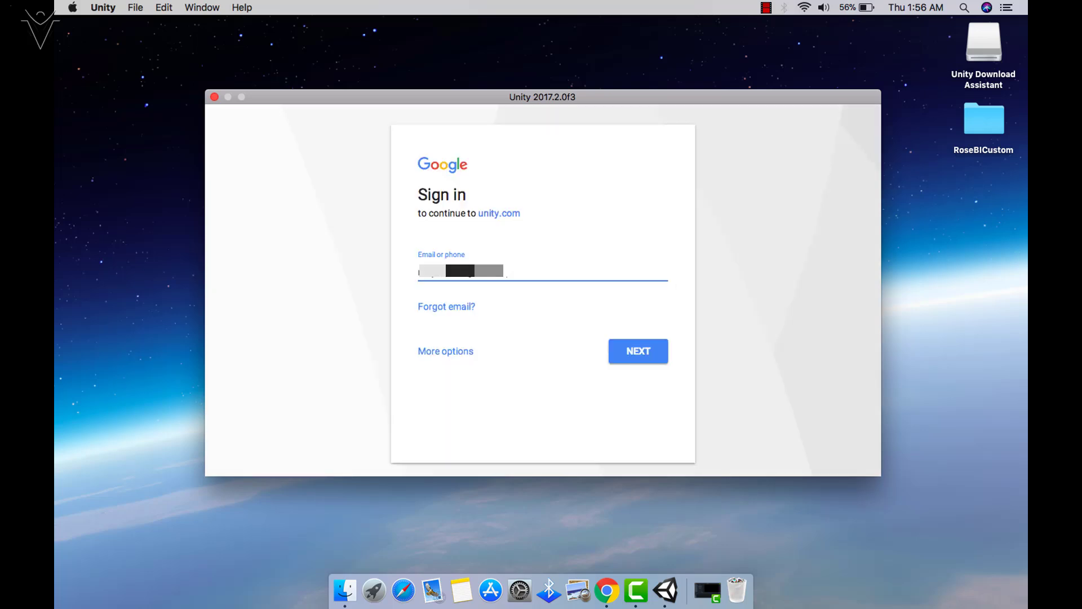
text(gmail.com)
click(631, 350)
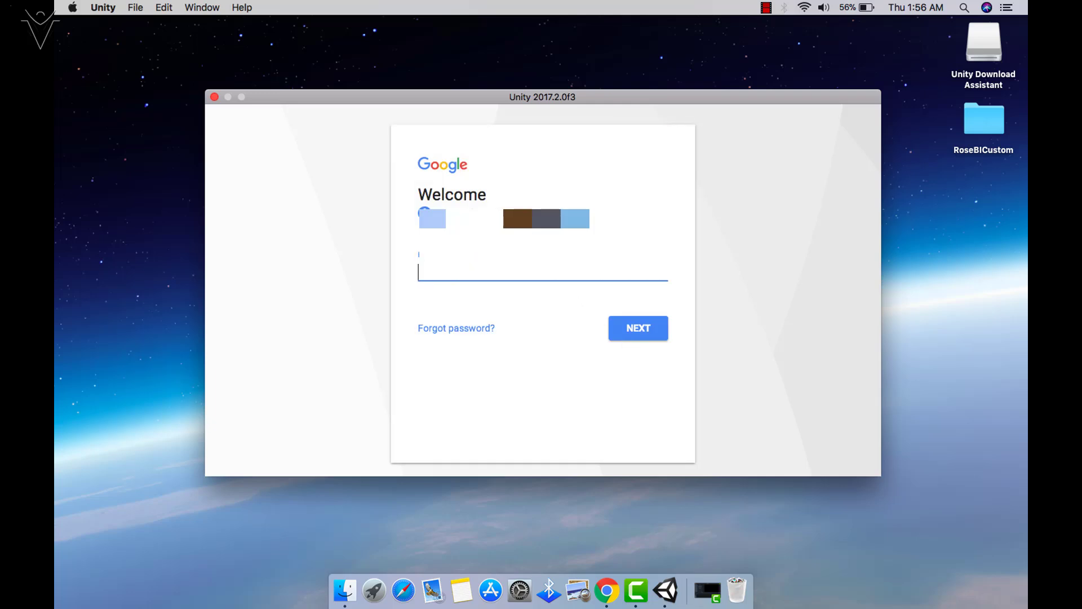
text(a)
click(632, 331)
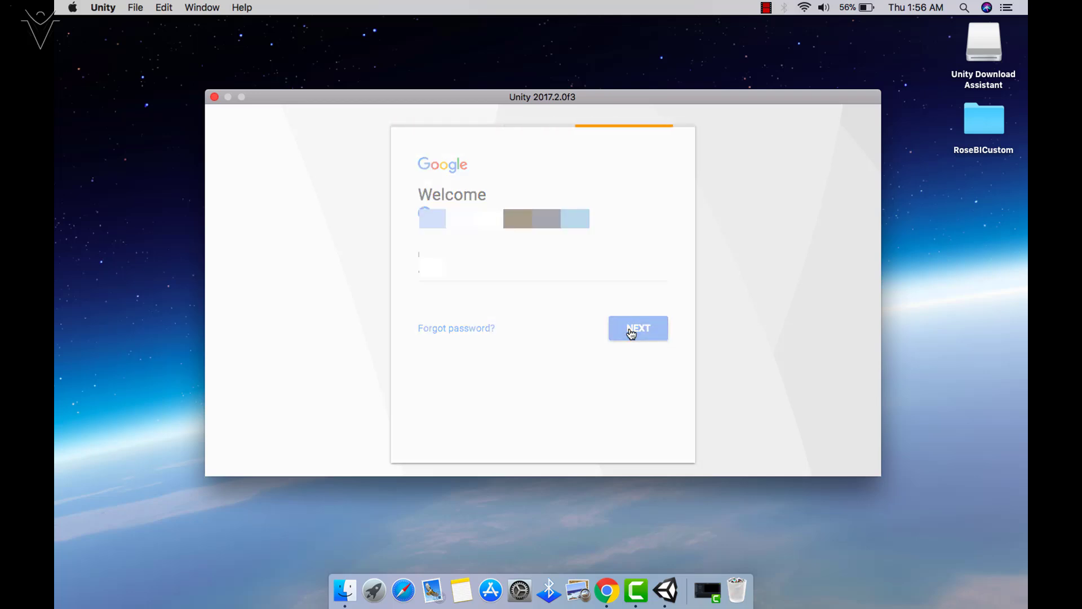